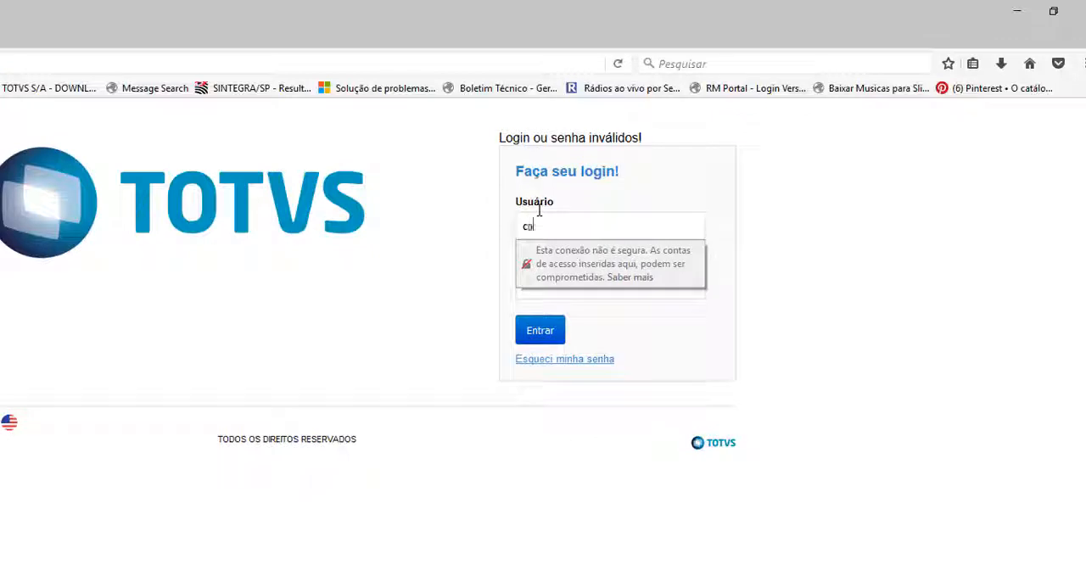
Log in to the TOTVS portal with the account's username and password.
{"action": "key", "text": "Tab"}
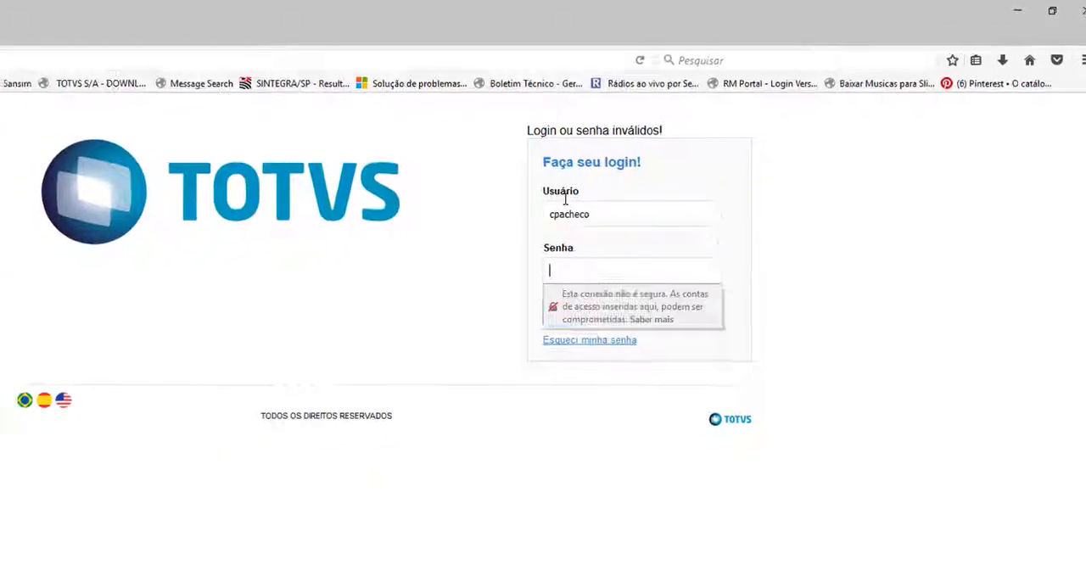
{"action": "type", "text": "•"}
{"action": "key", "text": "Return"}
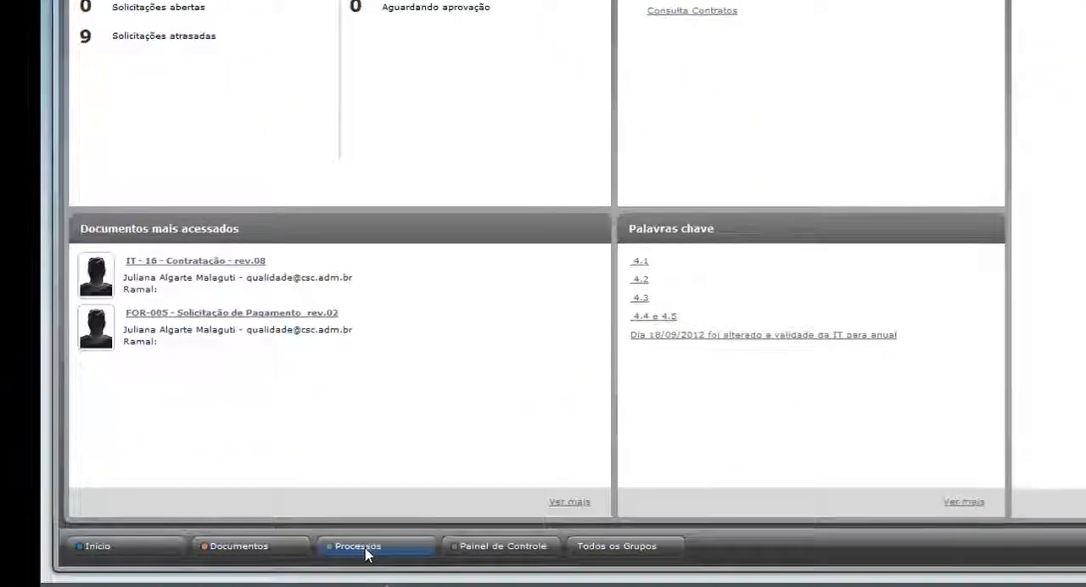
Start a new Plano de Ação request from the Processos da Qualidade process folder.
{"action": "left_click", "coordinate": [366, 550]}
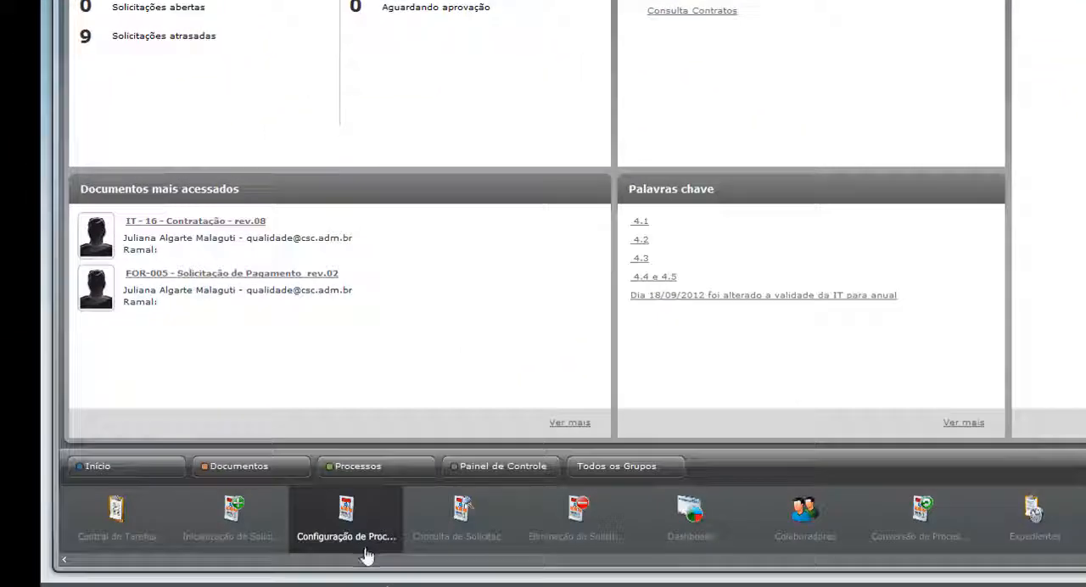
{"action": "left_click", "coordinate": [229, 528]}
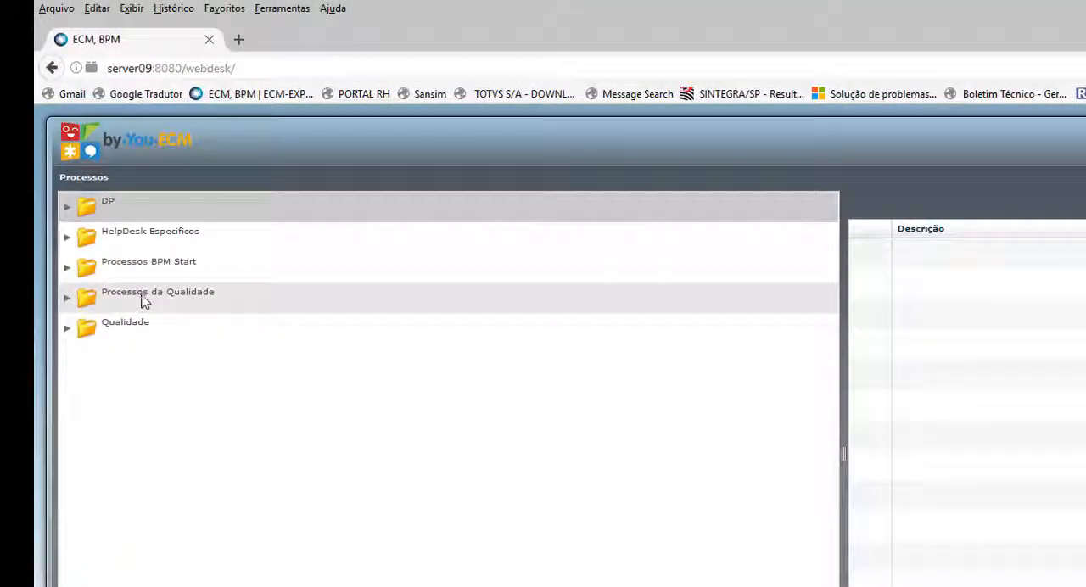
{"action": "left_click", "coordinate": [143, 297]}
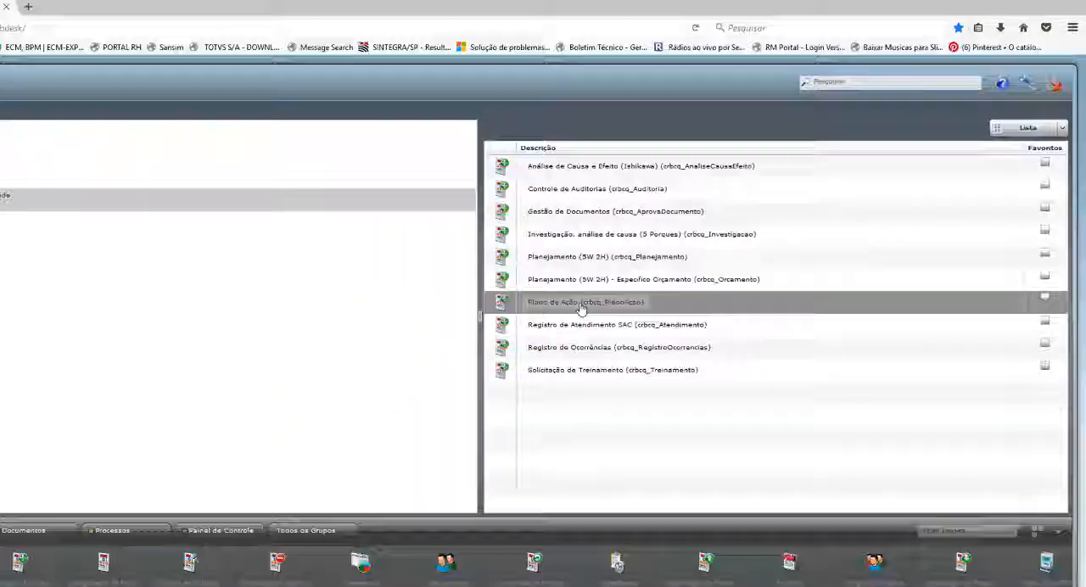
{"action": "left_click", "coordinate": [508, 319]}
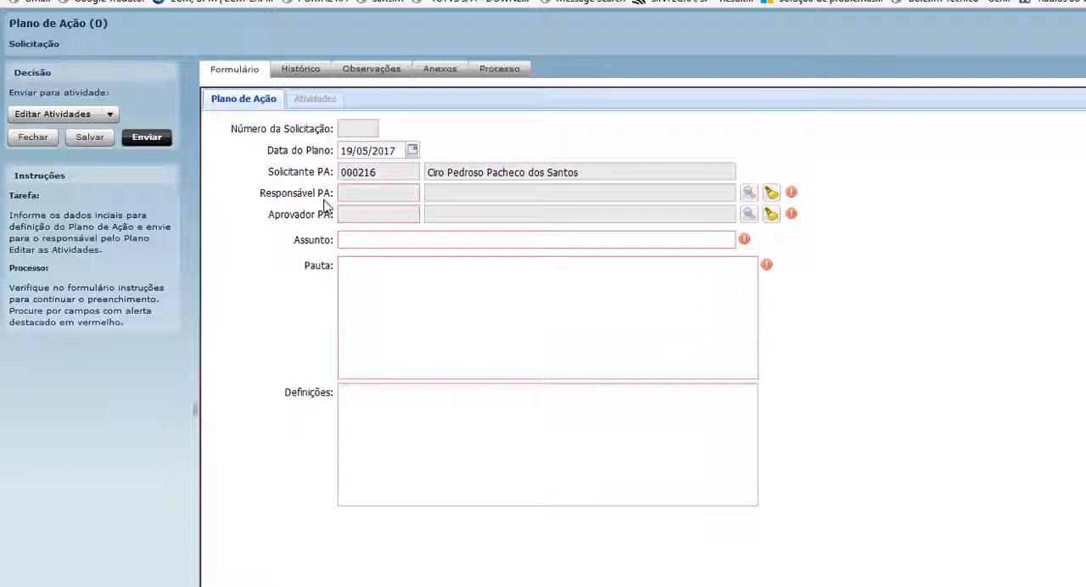
Search the collaborators by the requester's first name and assign that person as Responsável PA.
{"action": "left_click", "coordinate": [749, 195]}
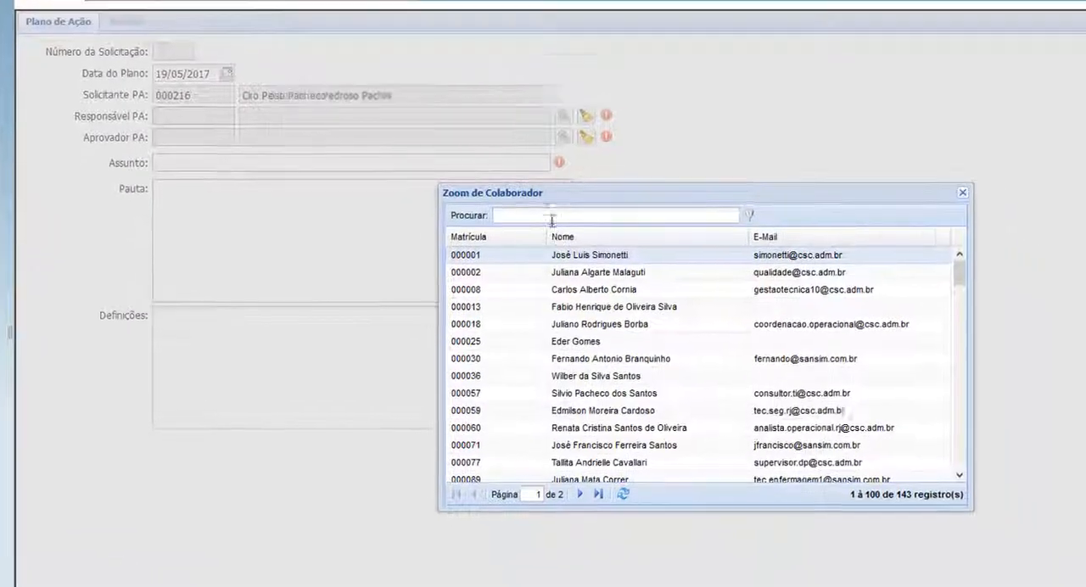
{"action": "type", "text": "ciro"}
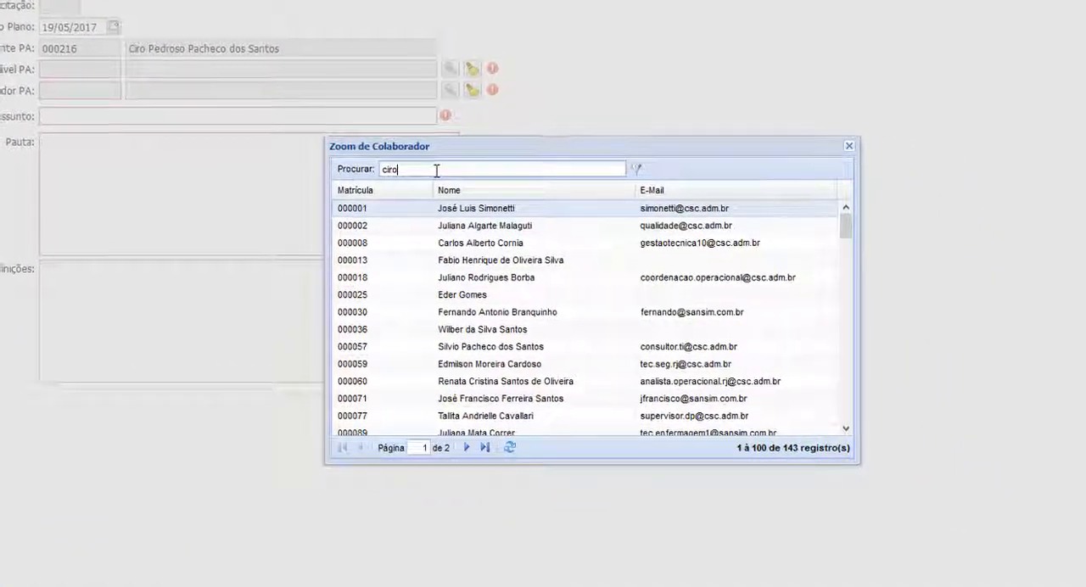
{"action": "key", "text": "Return"}
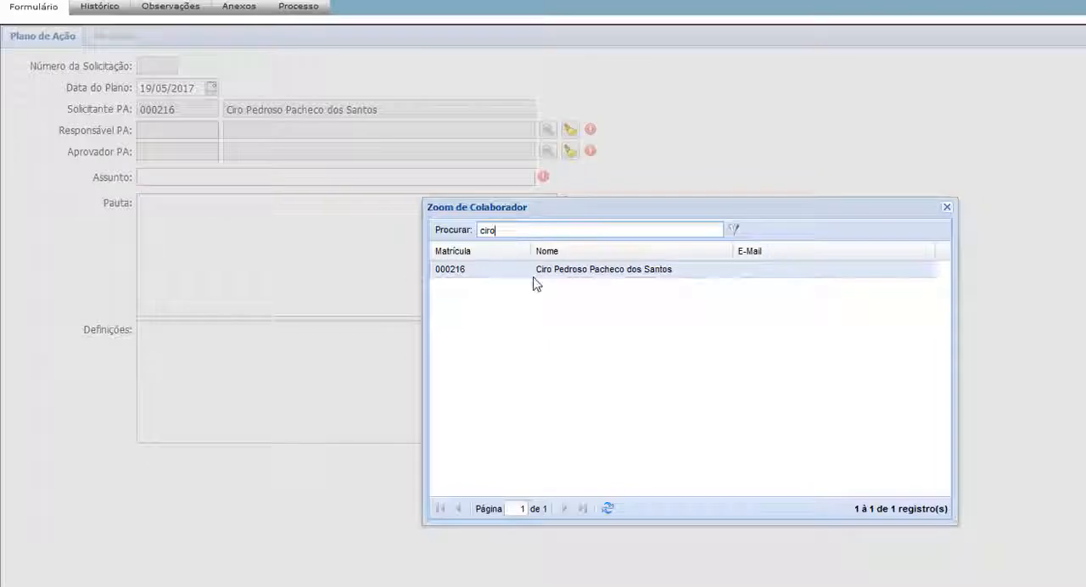
{"action": "double_click", "coordinate": [523, 267]}
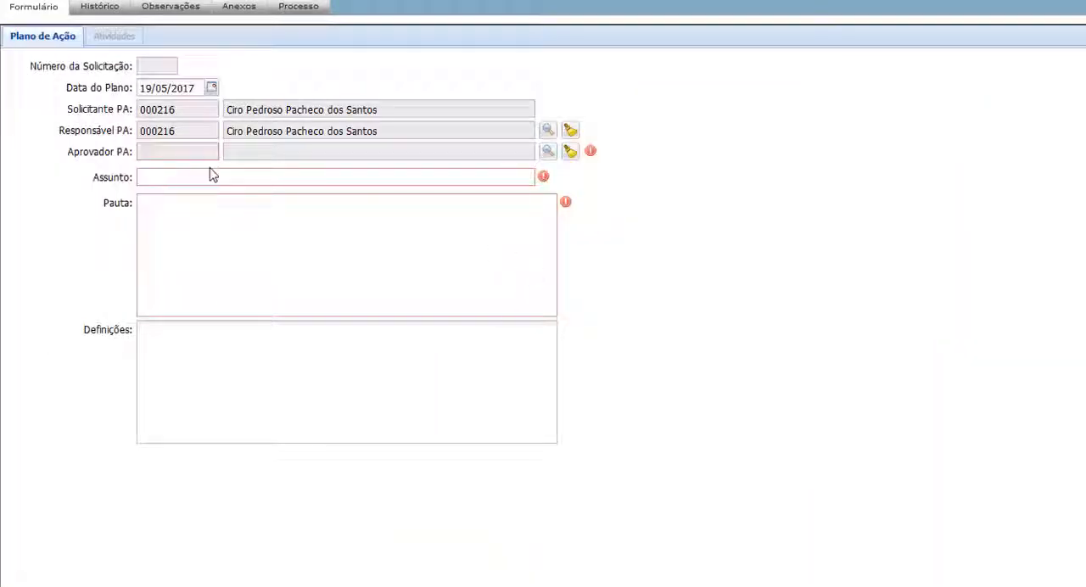
Assign the same collaborator as Aprovador PA of the action plan.
{"action": "mouse_move", "coordinate": [593, 158]}
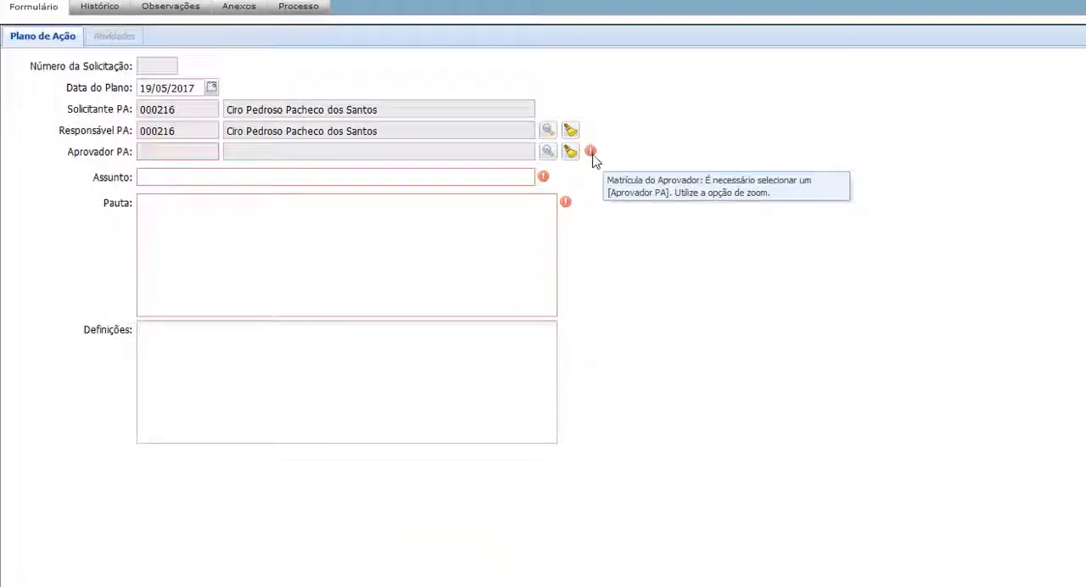
{"action": "mouse_move", "coordinate": [568, 211]}
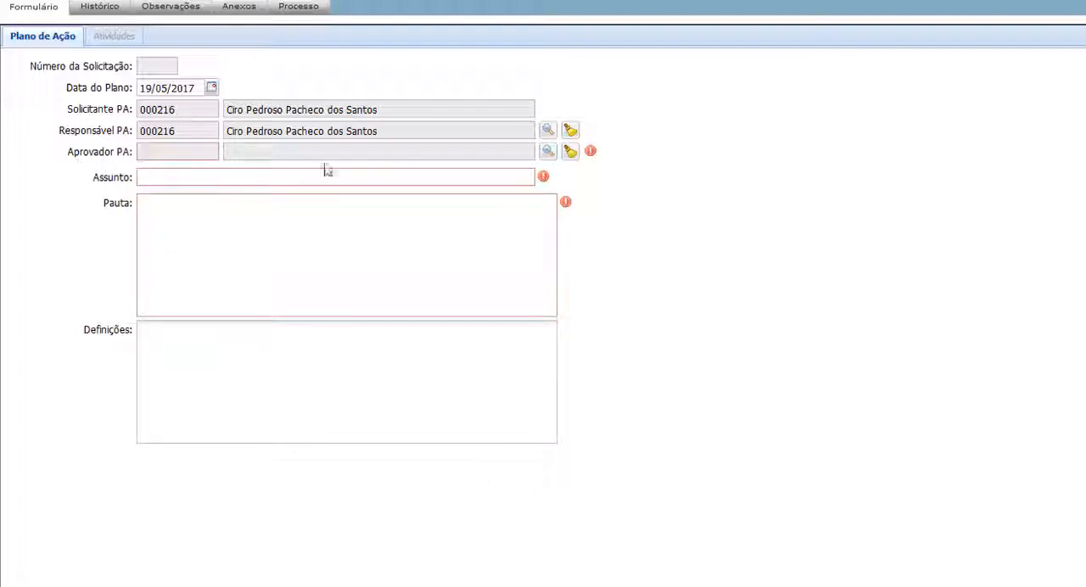
{"action": "left_click", "coordinate": [547, 153]}
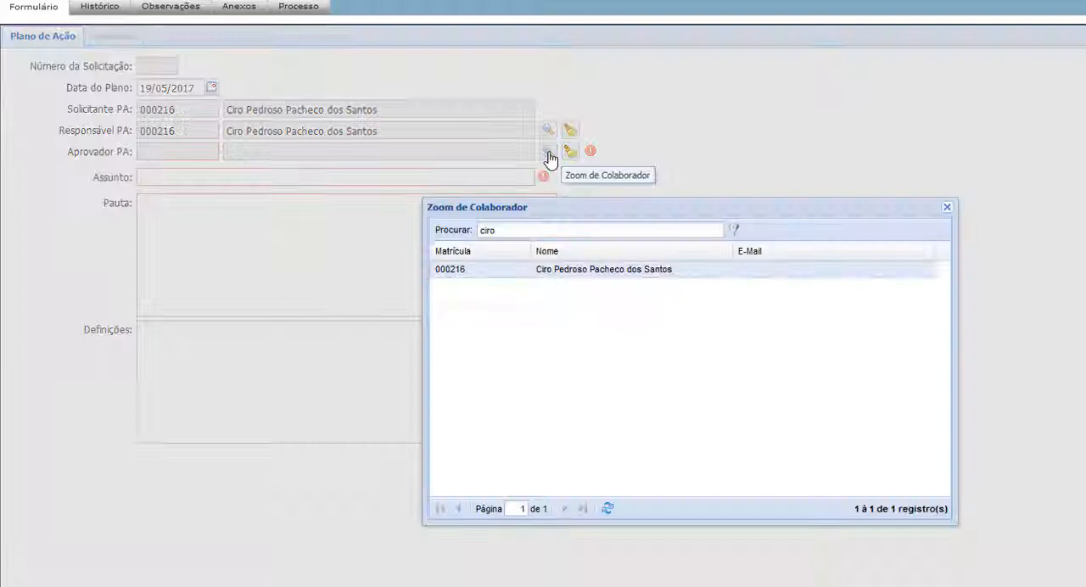
{"action": "double_click", "coordinate": [517, 270]}
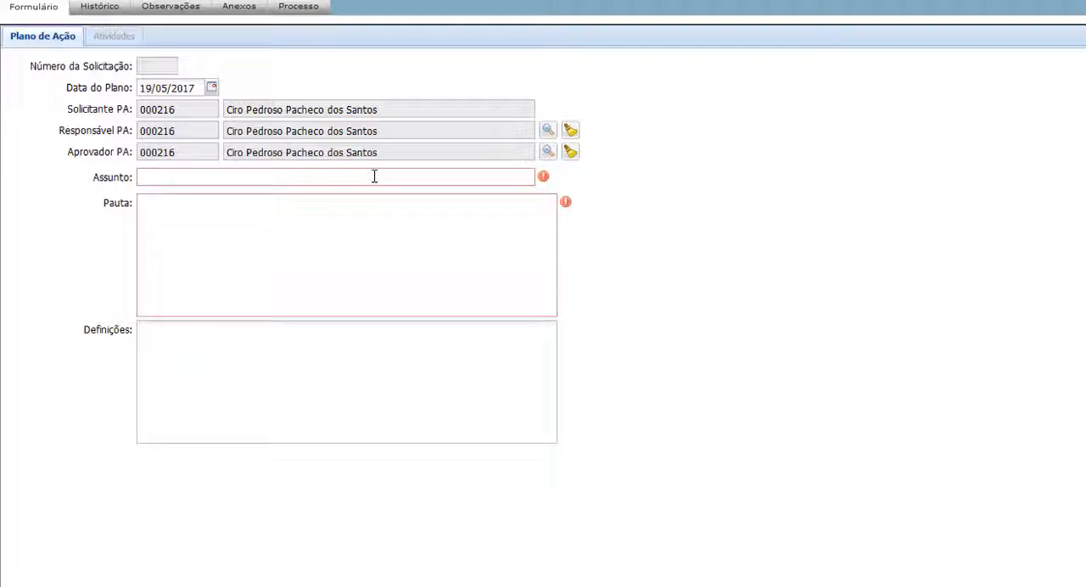
Enter "Treinamento" as the Assunto and "Treinamento." as the Pauta, and send the request to Editar Atividades.
{"action": "type", "text": "inamento"}
{"action": "left_click", "coordinate": [197, 208]}
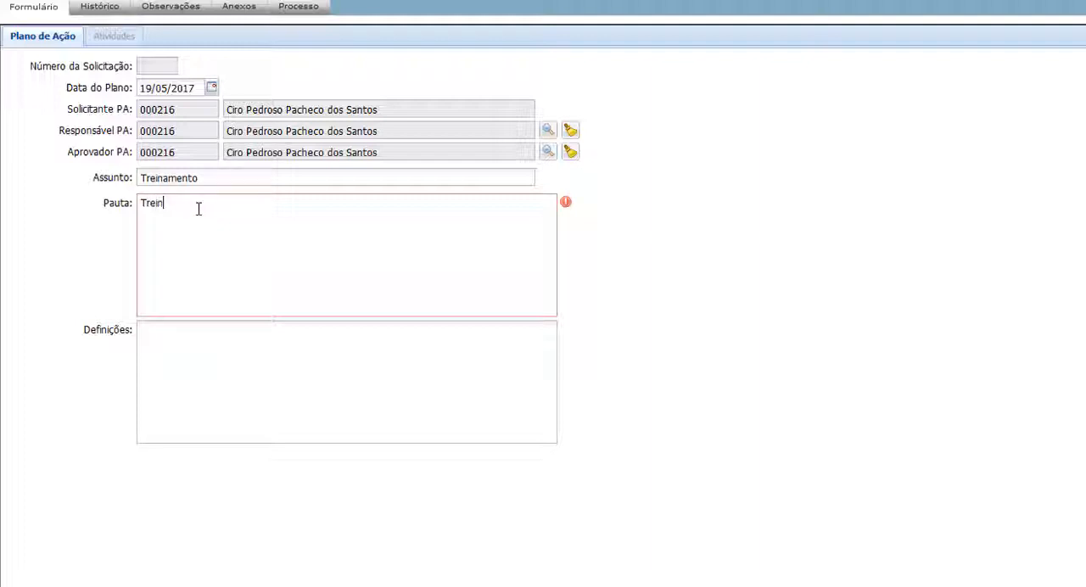
{"action": "type", "text": "Treinamento."}
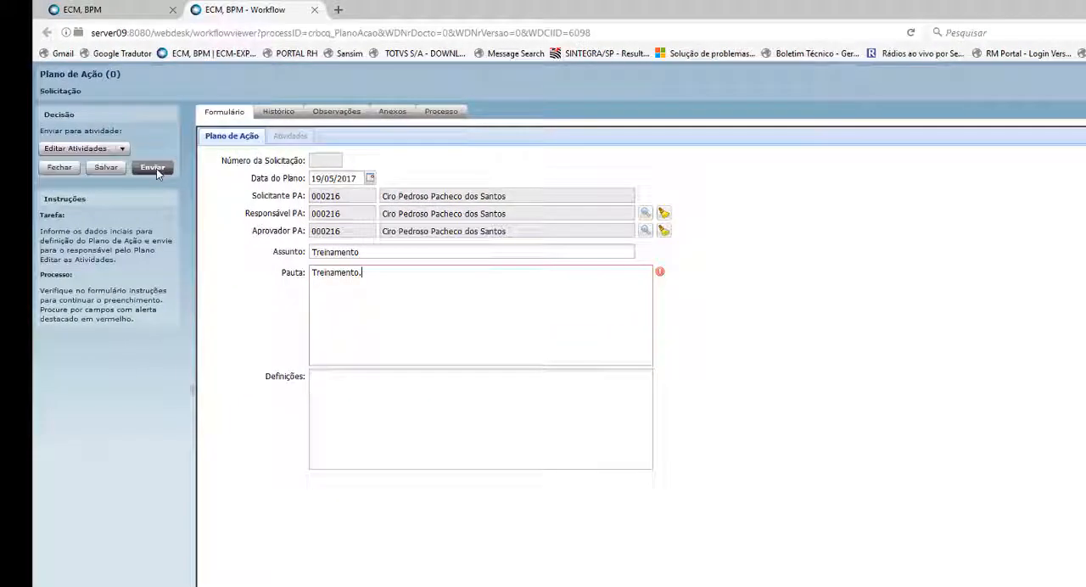
{"action": "left_click", "coordinate": [30, 113]}
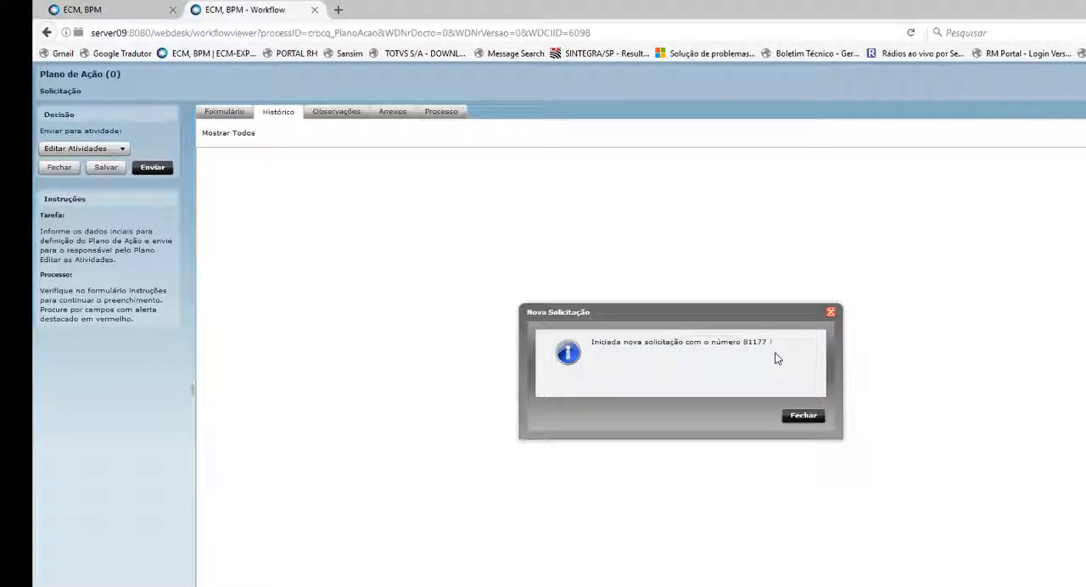
{"action": "left_click", "coordinate": [799, 417]}
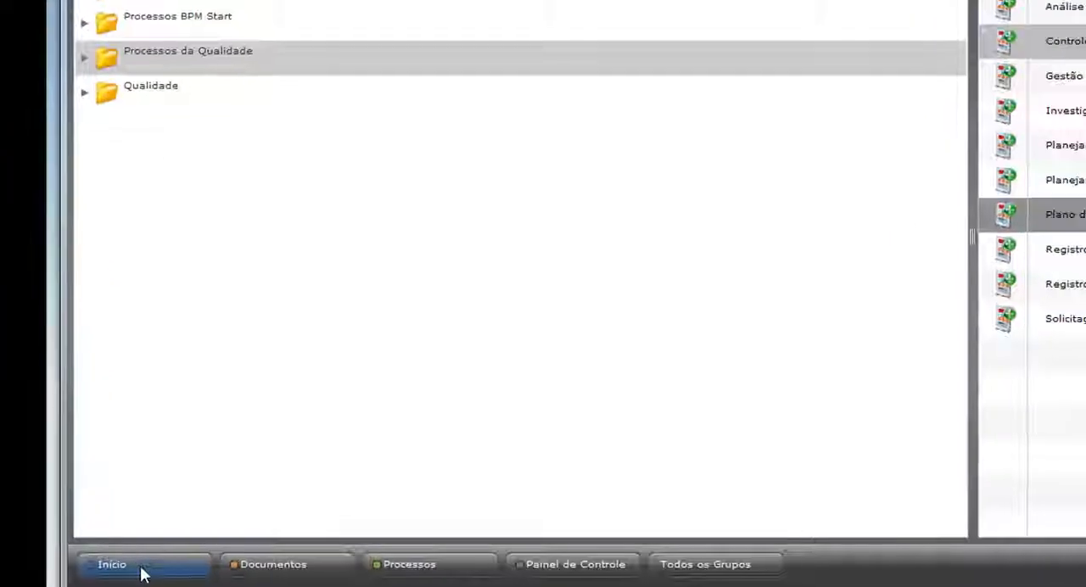
View the details of the new Plano de Ação request under Minhas solicitações, and close them.
{"action": "left_click", "coordinate": [117, 570]}
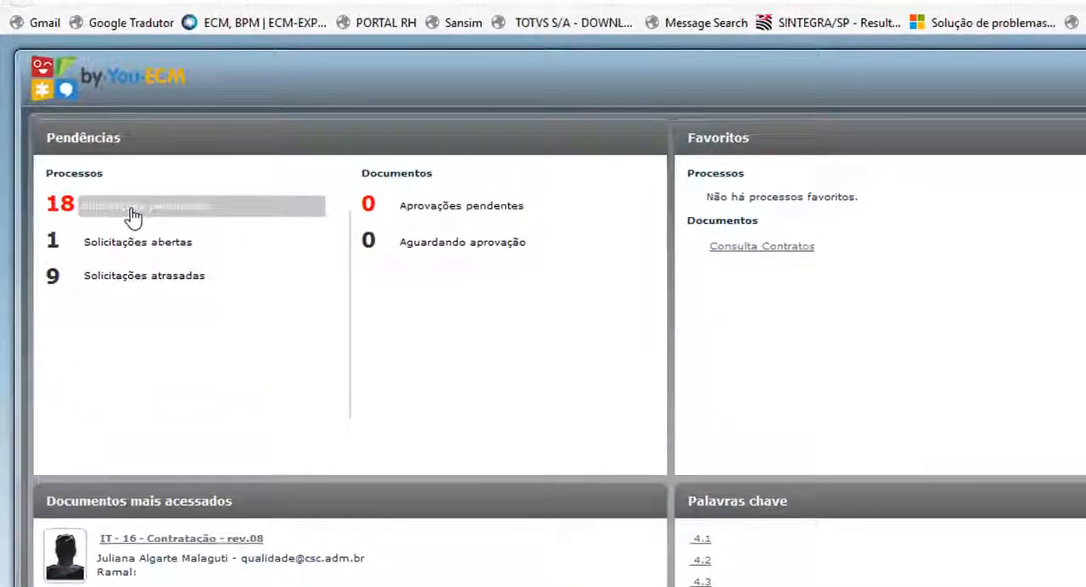
{"action": "left_click", "coordinate": [133, 217]}
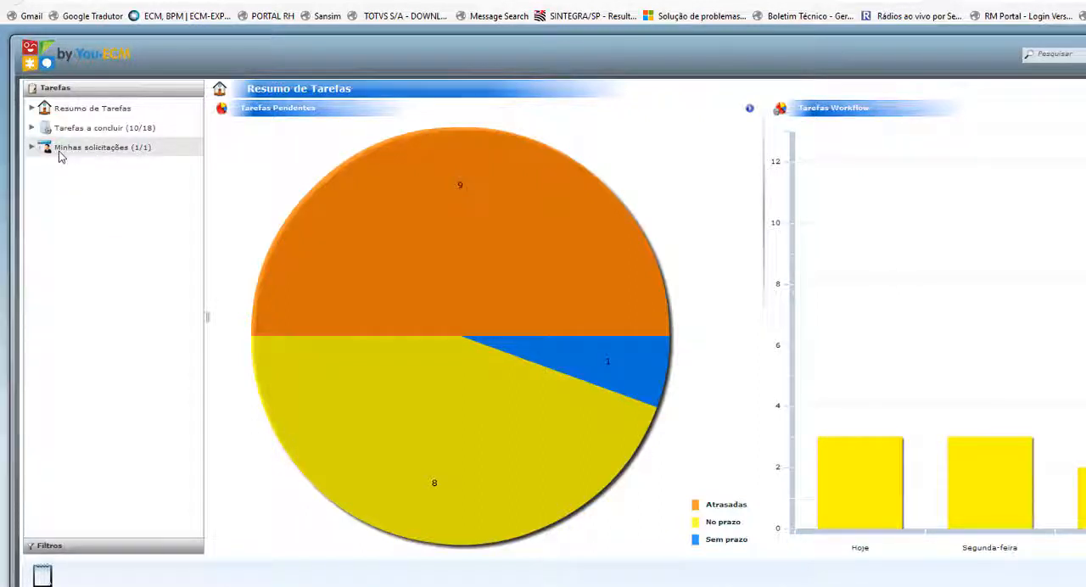
{"action": "left_click", "coordinate": [102, 149]}
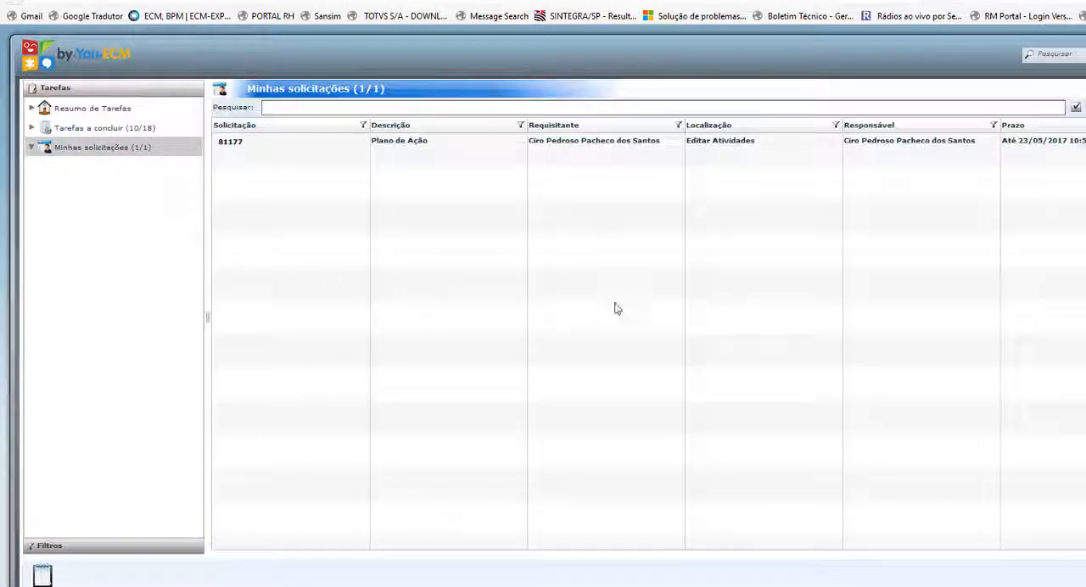
{"action": "double_click", "coordinate": [242, 149]}
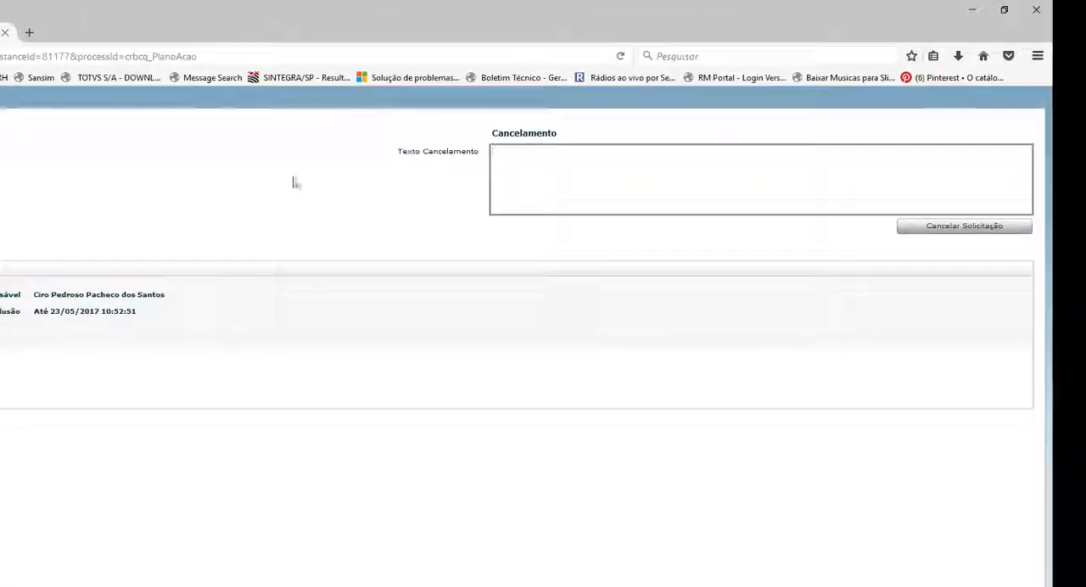
{"action": "left_click", "coordinate": [6, 33]}
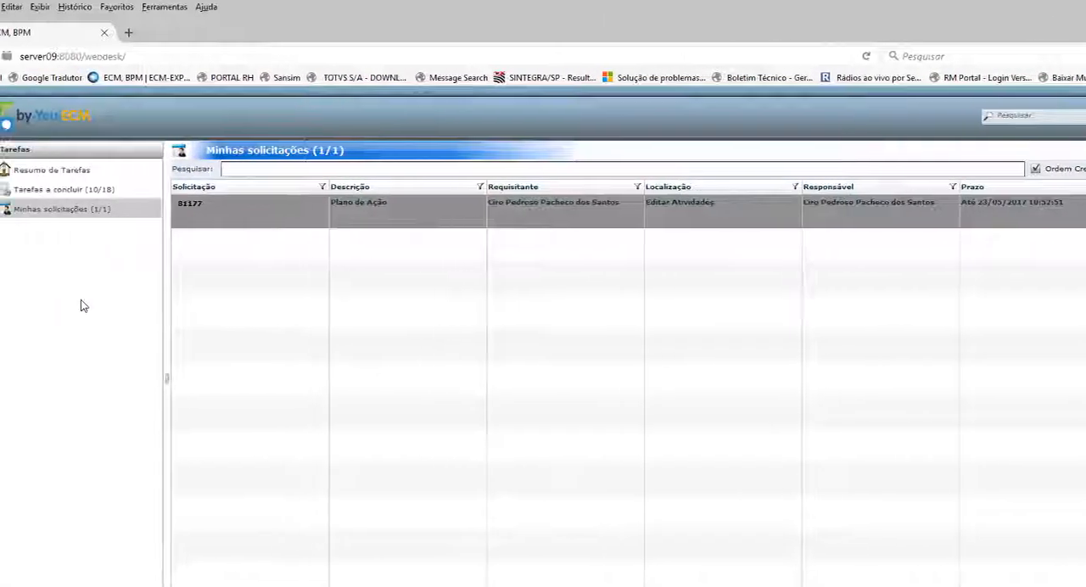
Open the new Plano de Ação request from Tarefas a concluir and review its plan data.
{"action": "left_click", "coordinate": [101, 193]}
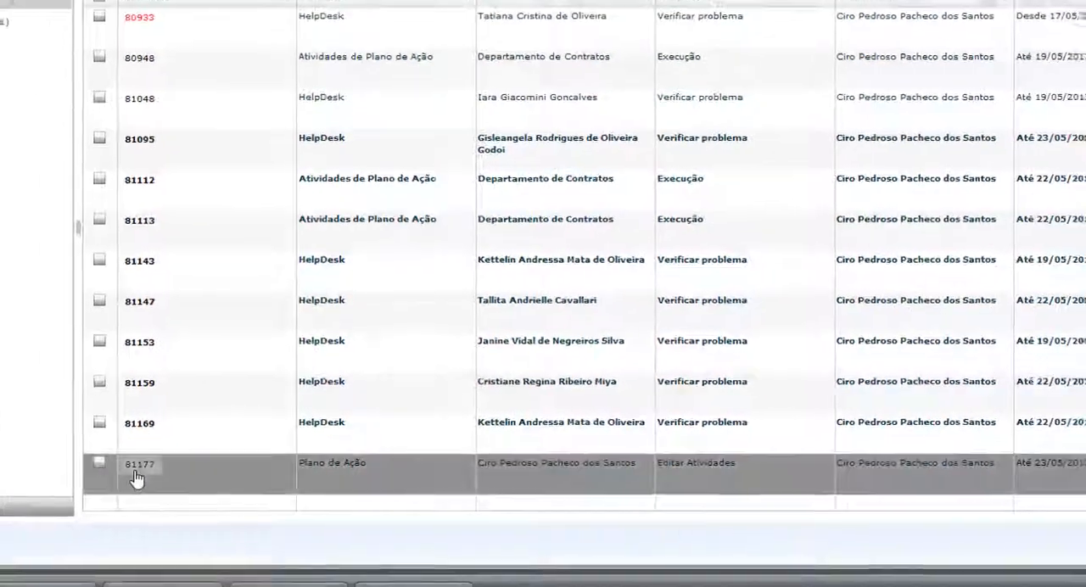
{"action": "left_click", "coordinate": [136, 480]}
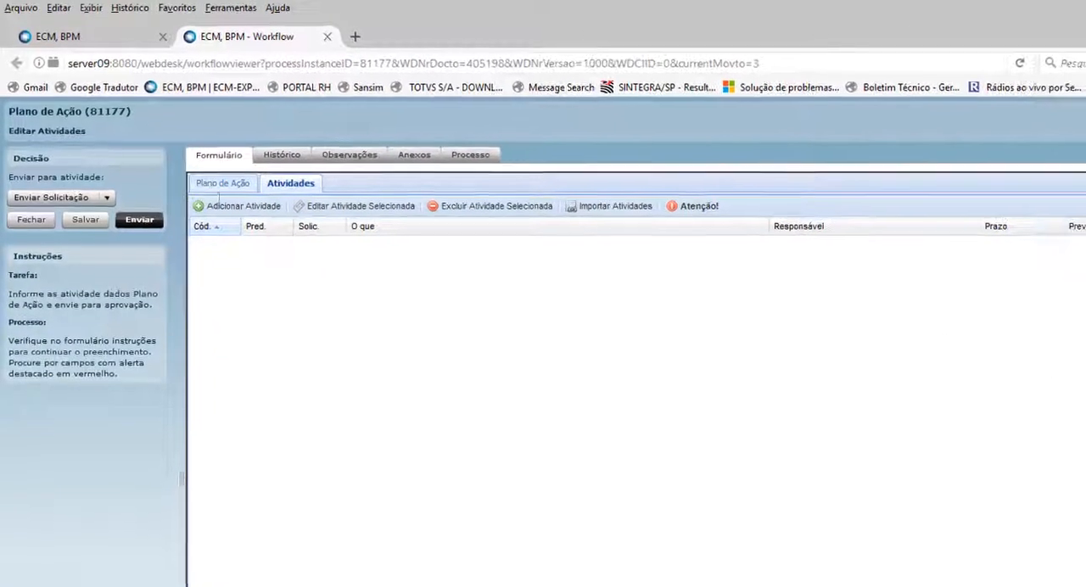
{"action": "left_click", "coordinate": [195, 163]}
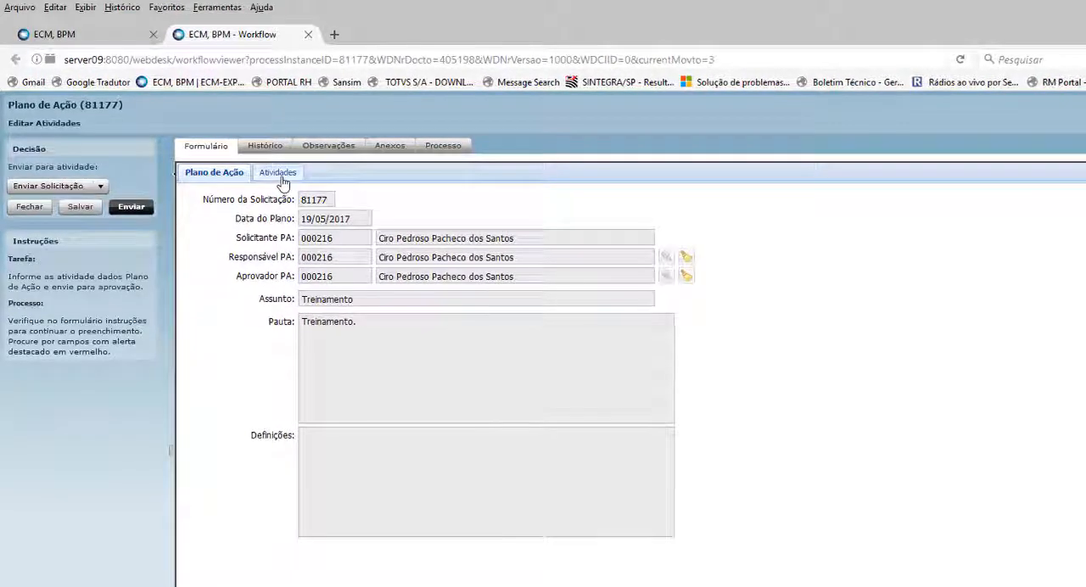
Add an activity to the plan with "Descrevendo atividade que será executada." as its "O que?" description.
{"action": "left_click", "coordinate": [280, 174]}
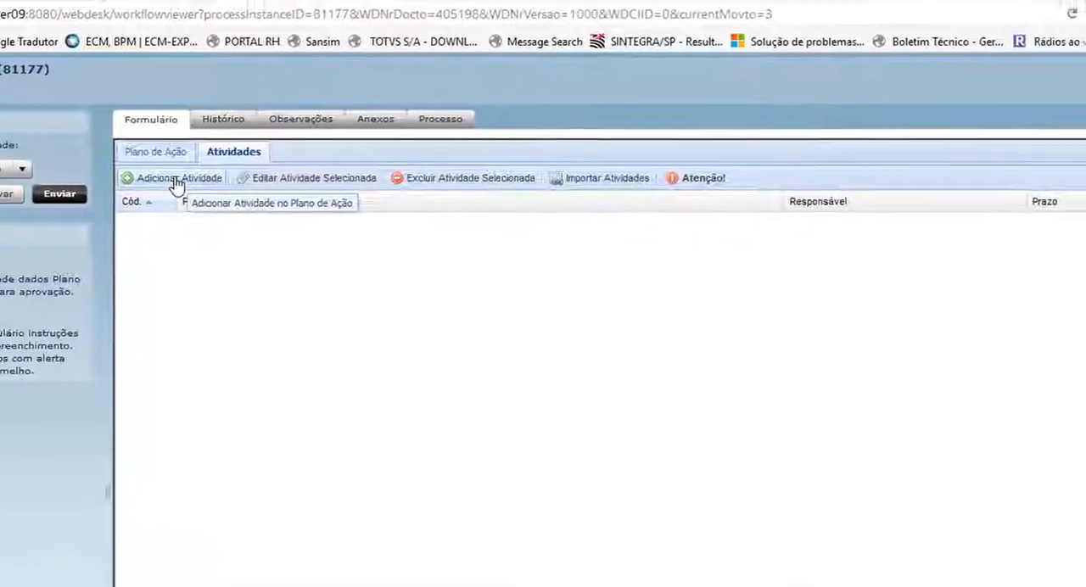
{"action": "left_click", "coordinate": [276, 242]}
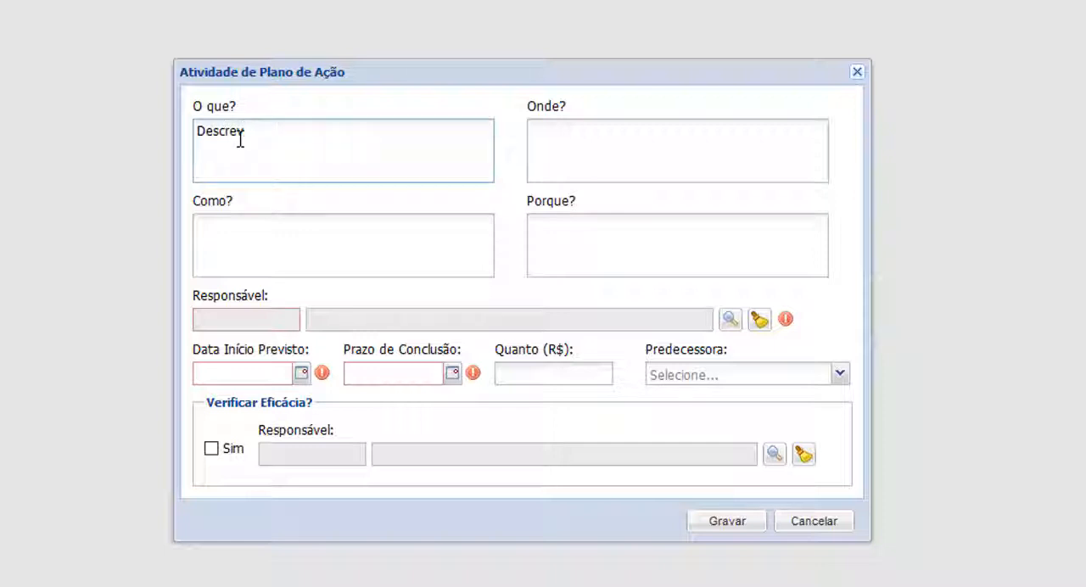
{"action": "type", "text": "endo atividade que será executada."}
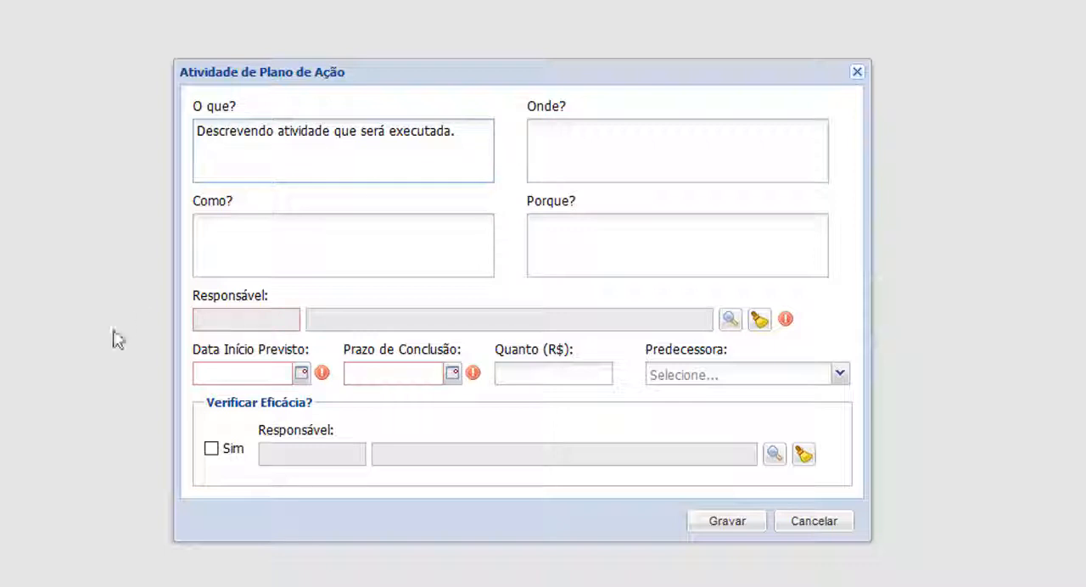
Search the collaborators by the requester's first name and assign that person as the activity's Responsável.
{"action": "left_click", "coordinate": [730, 320]}
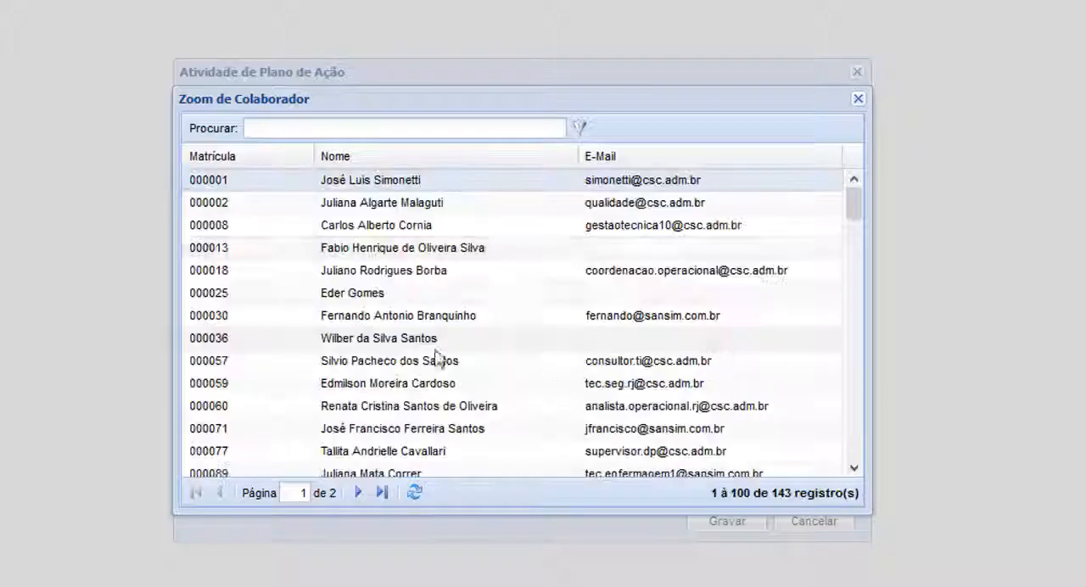
{"action": "left_click", "coordinate": [352, 129]}
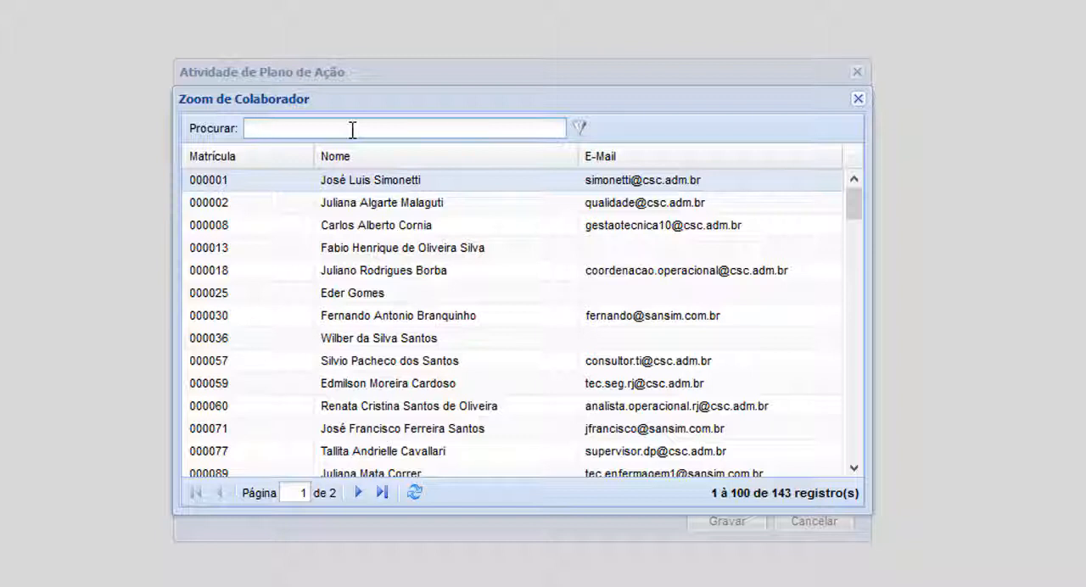
{"action": "type", "text": "ciro"}
{"action": "double_click", "coordinate": [348, 182]}
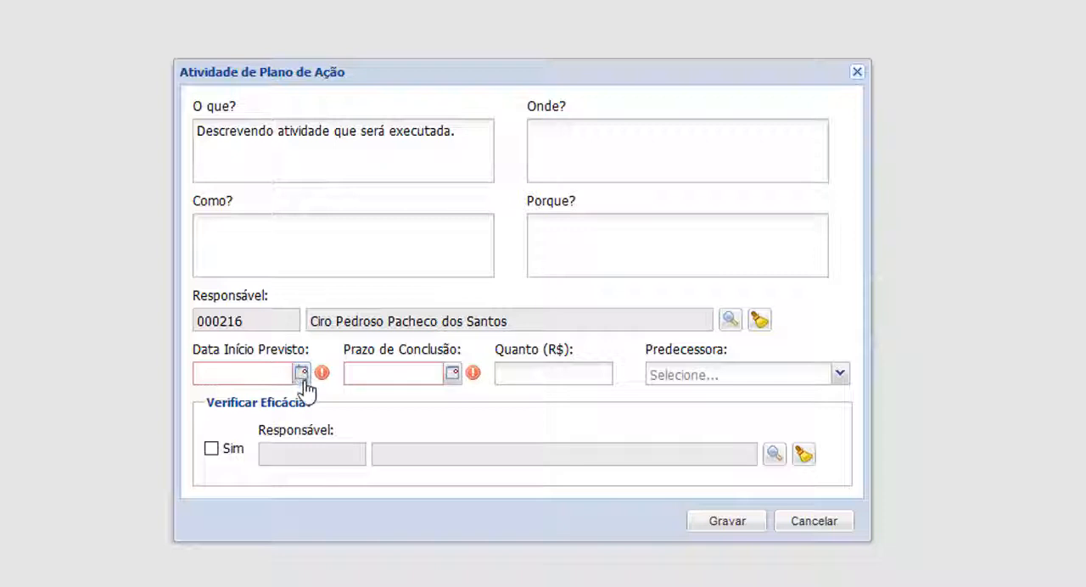
Set the activity's Data Início Previsto to 22/05/2017 and its Prazo de Conclusão to 24/05/2017.
{"action": "left_click", "coordinate": [302, 374]}
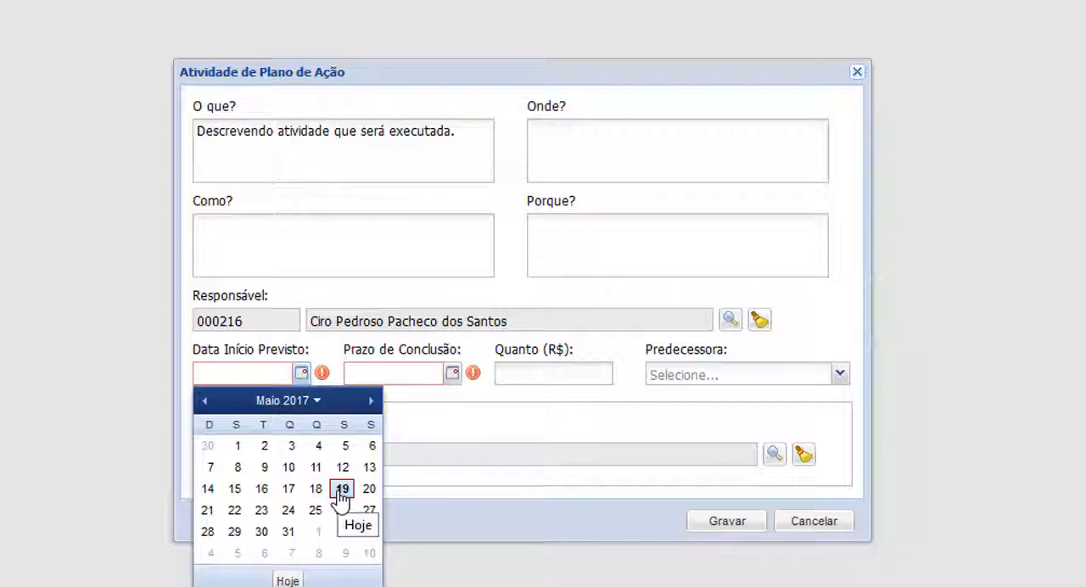
{"action": "left_click", "coordinate": [235, 511]}
{"action": "left_click", "coordinate": [452, 373]}
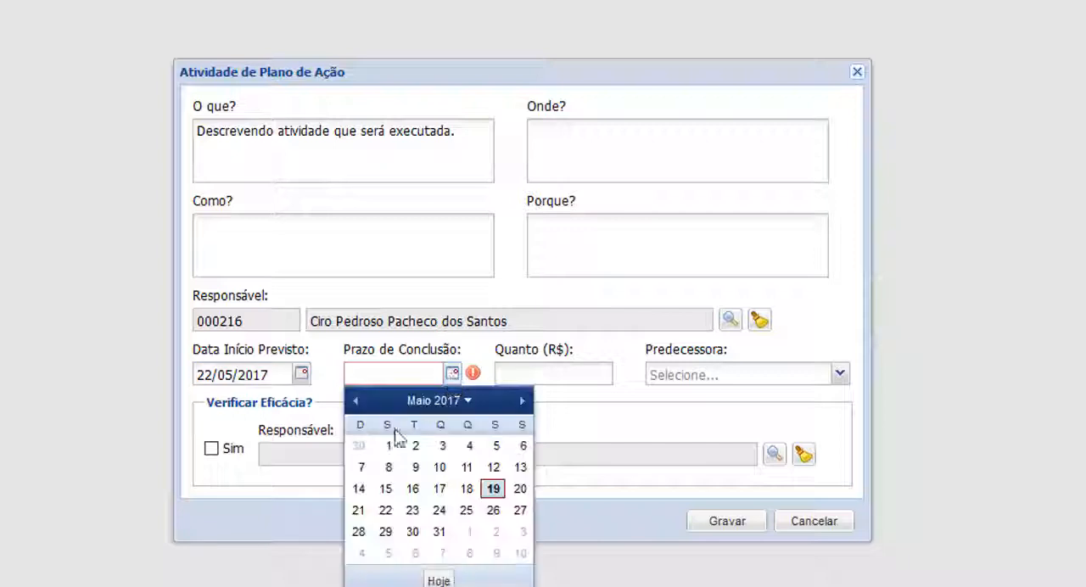
{"action": "left_click", "coordinate": [439, 511]}
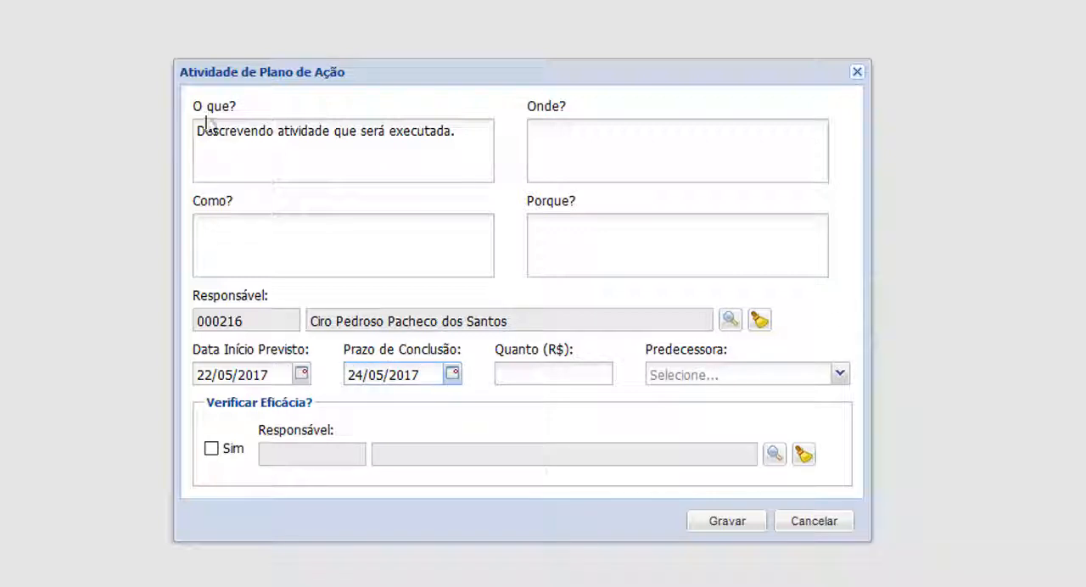
Enable Verificar Eficácia for the activity, assign the same collaborator as its verification Responsável, and save the activity.
{"action": "left_click_drag", "start_coordinate": [197, 130], "coordinate": [458, 131]}
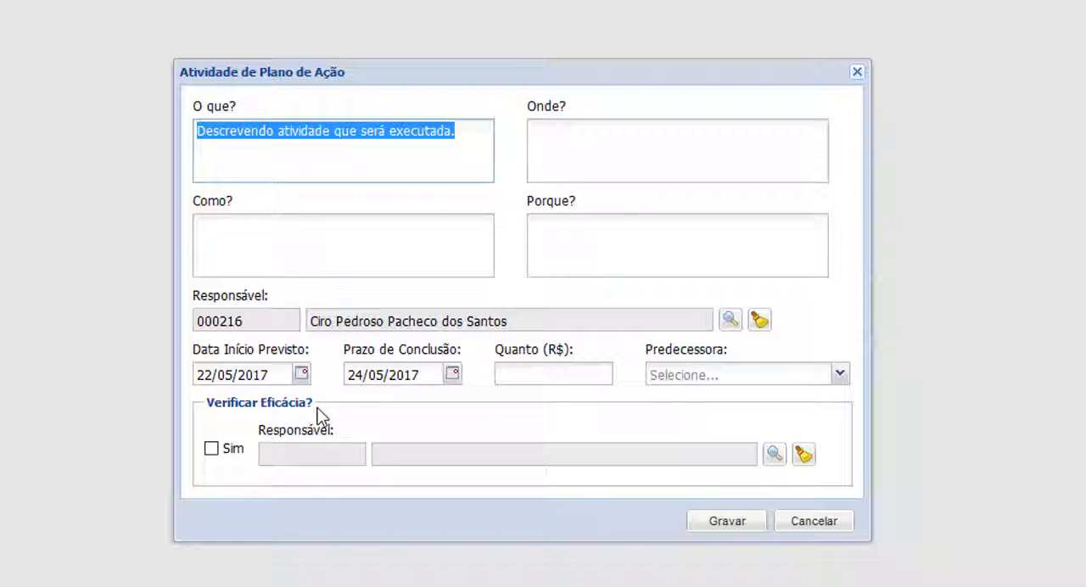
{"action": "left_click", "coordinate": [212, 450]}
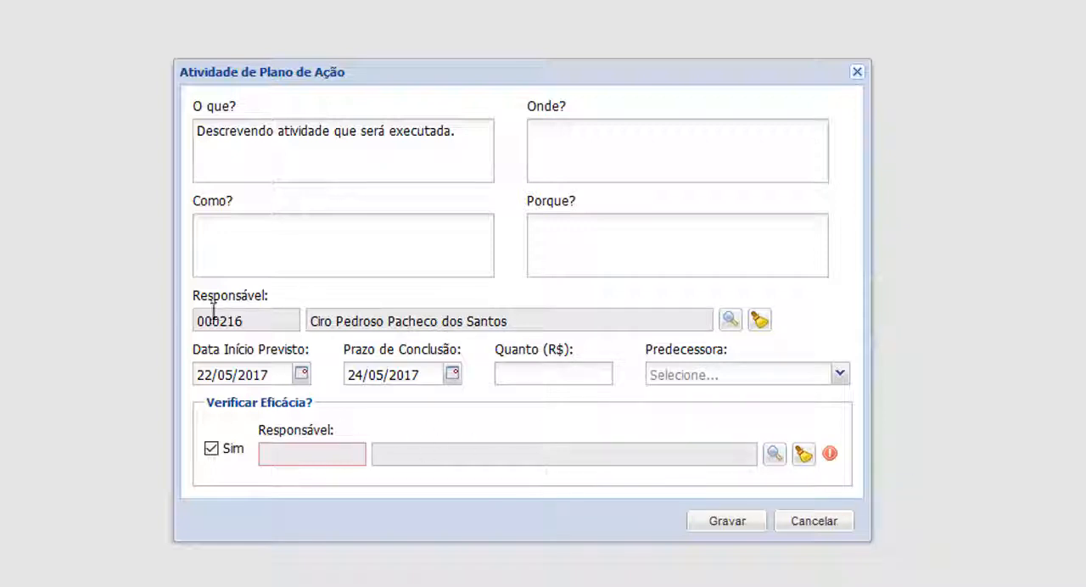
{"action": "left_click_drag", "start_coordinate": [230, 321], "coordinate": [464, 321]}
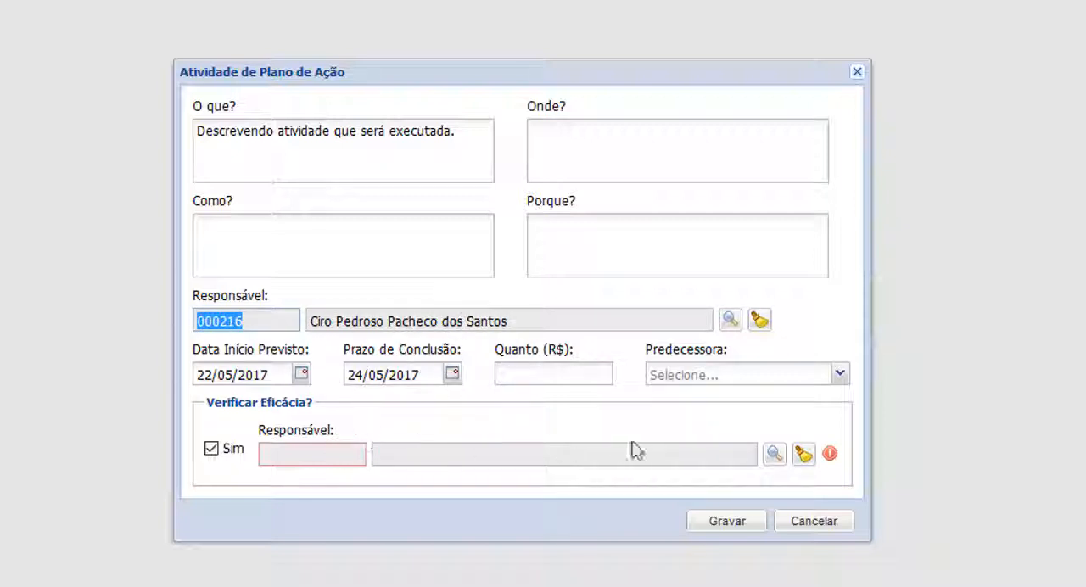
{"action": "left_click", "coordinate": [776, 455]}
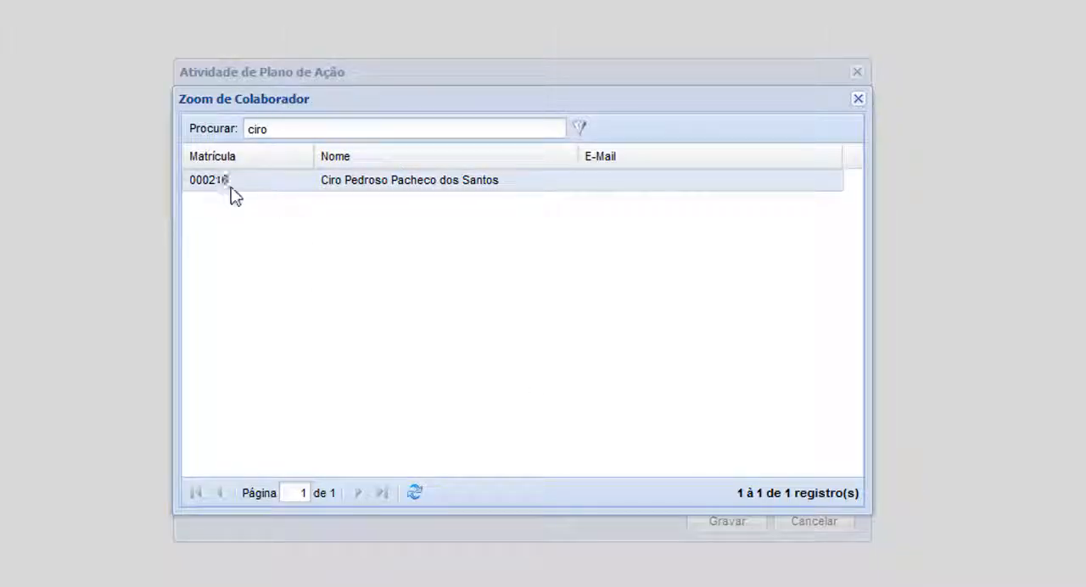
{"action": "double_click", "coordinate": [391, 190]}
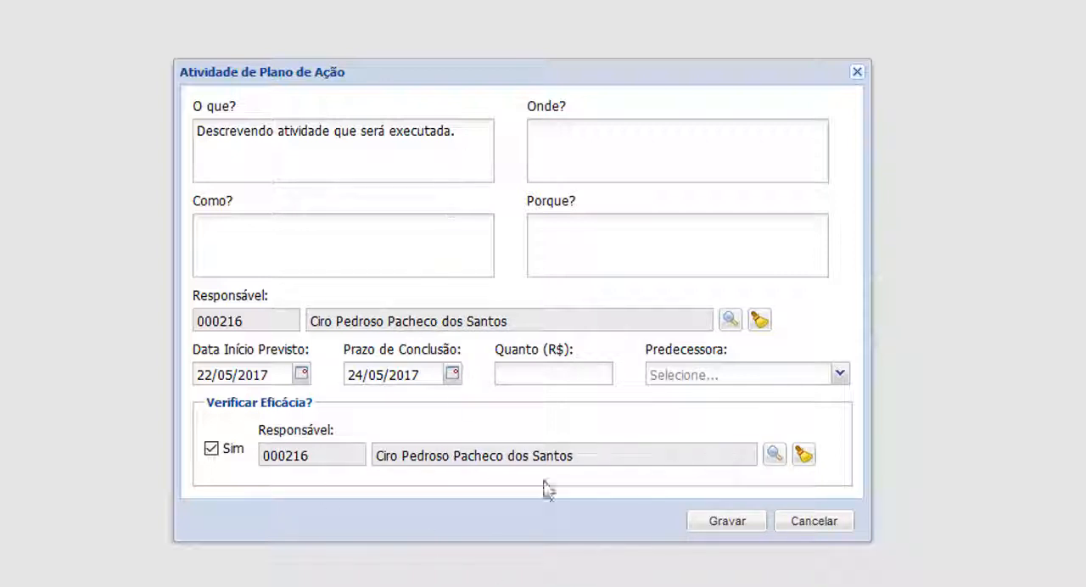
{"action": "left_click", "coordinate": [733, 523]}
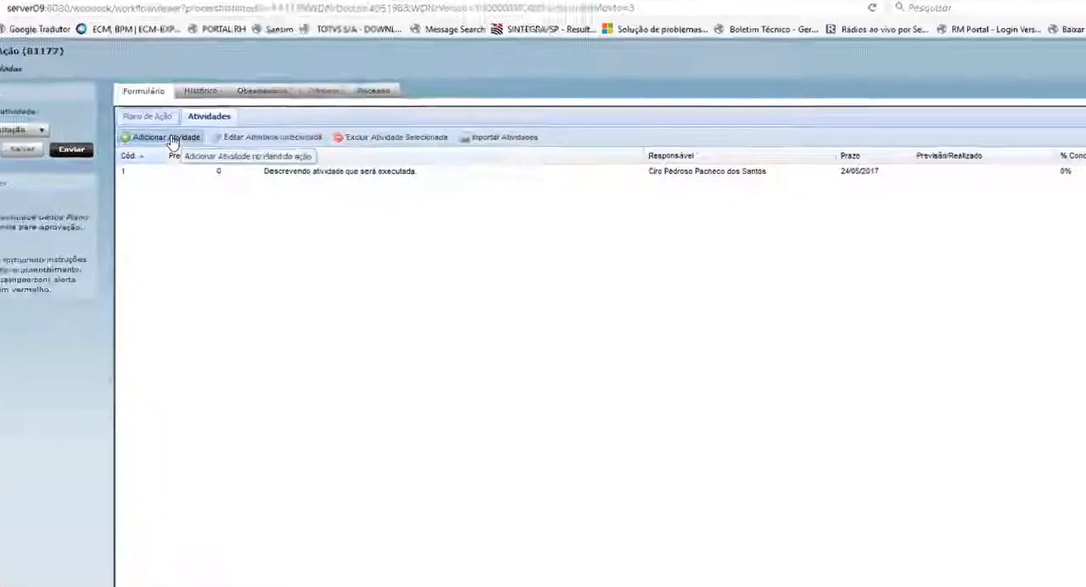
Add a second activity with "descrever qual o serviço." as its "O que?" description and assign the same collaborator as Responsável.
{"action": "left_click", "coordinate": [237, 171]}
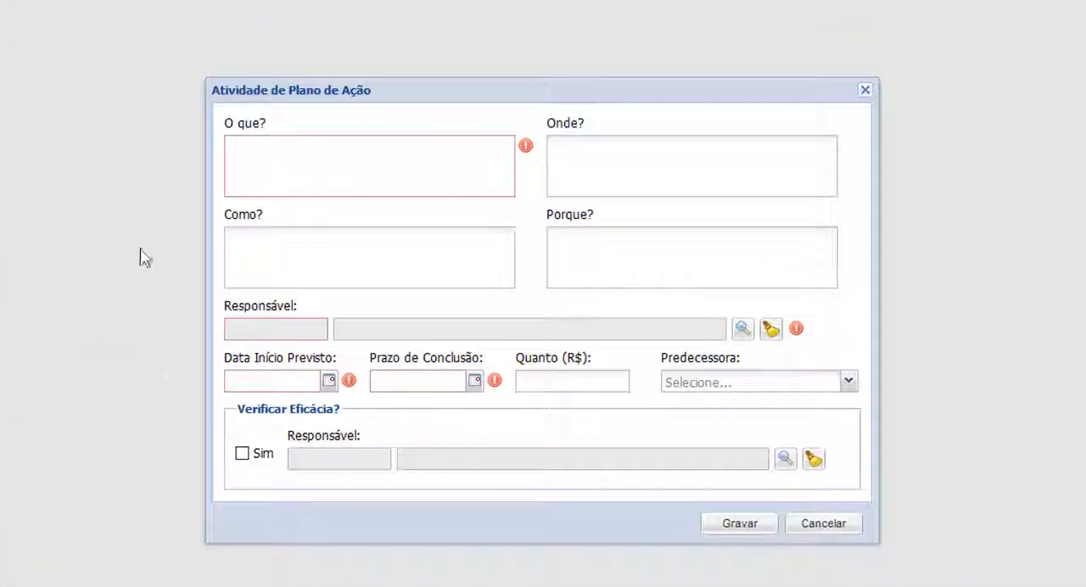
{"action": "left_click", "coordinate": [282, 168]}
{"action": "type", "text": "descrever qual o serviço."}
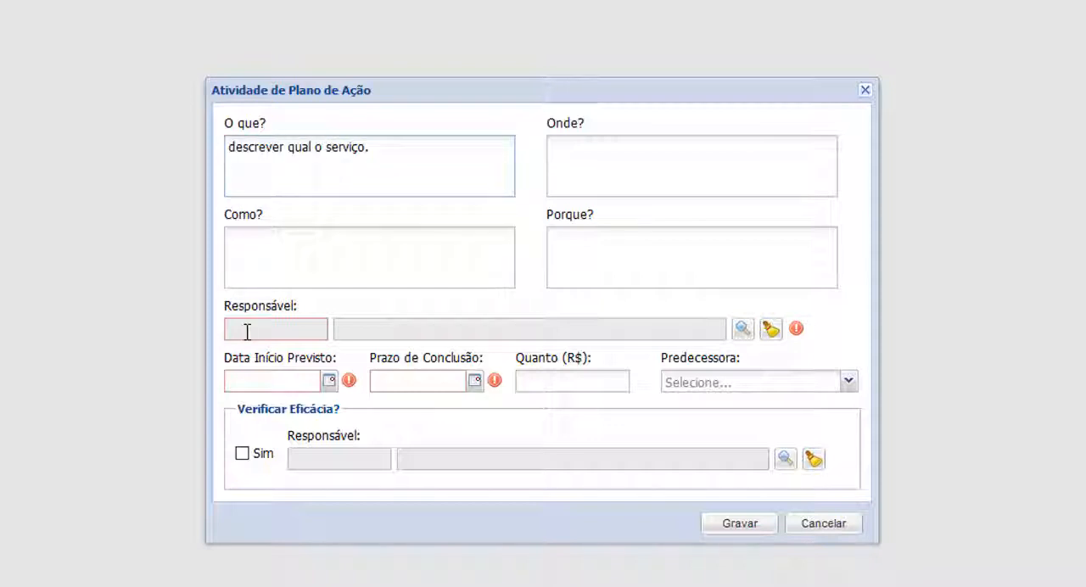
{"action": "left_click", "coordinate": [743, 330]}
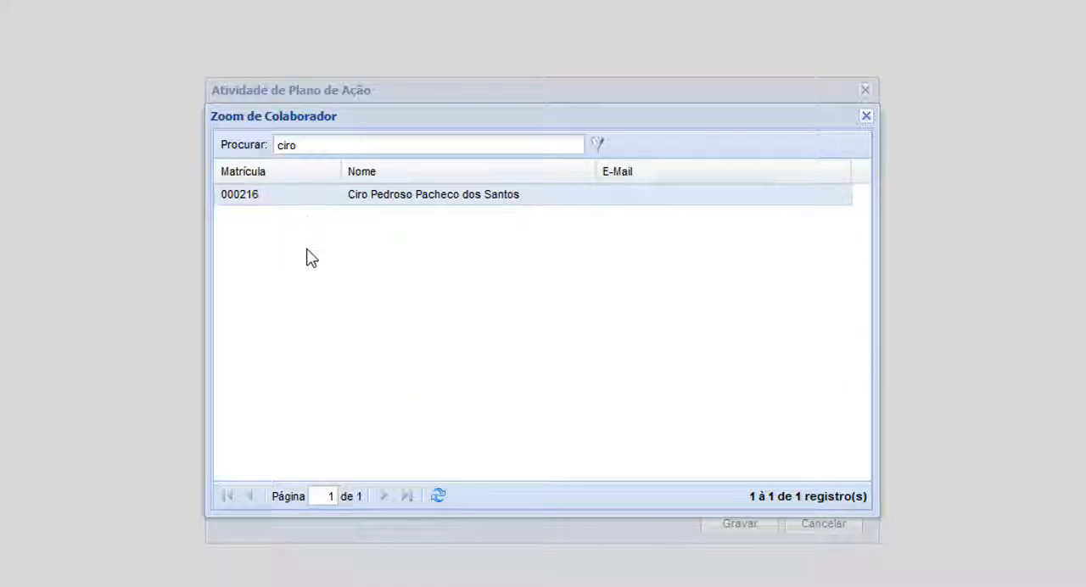
{"action": "double_click", "coordinate": [299, 203]}
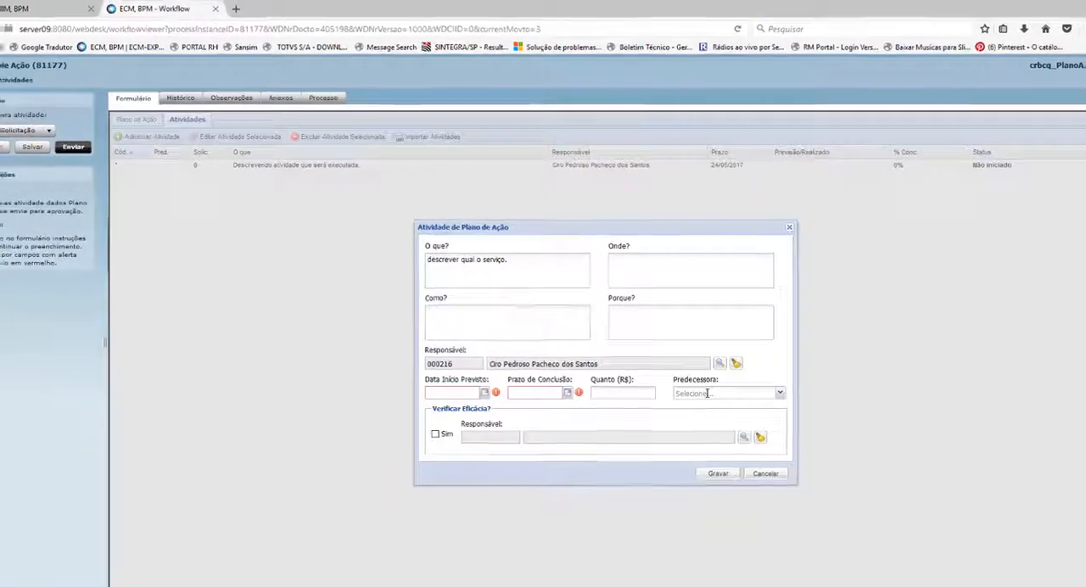
Set the second activity's Predecessora to "Descrevendo atividade que será executada.".
{"action": "left_click_drag", "start_coordinate": [558, 219], "coordinate": [566, 255]}
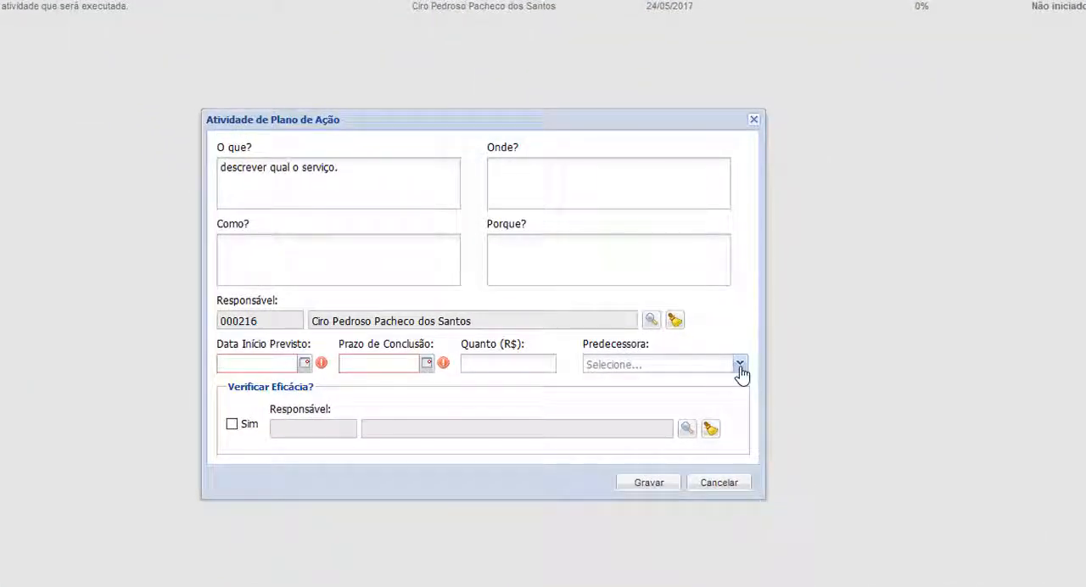
{"action": "left_click", "coordinate": [740, 365]}
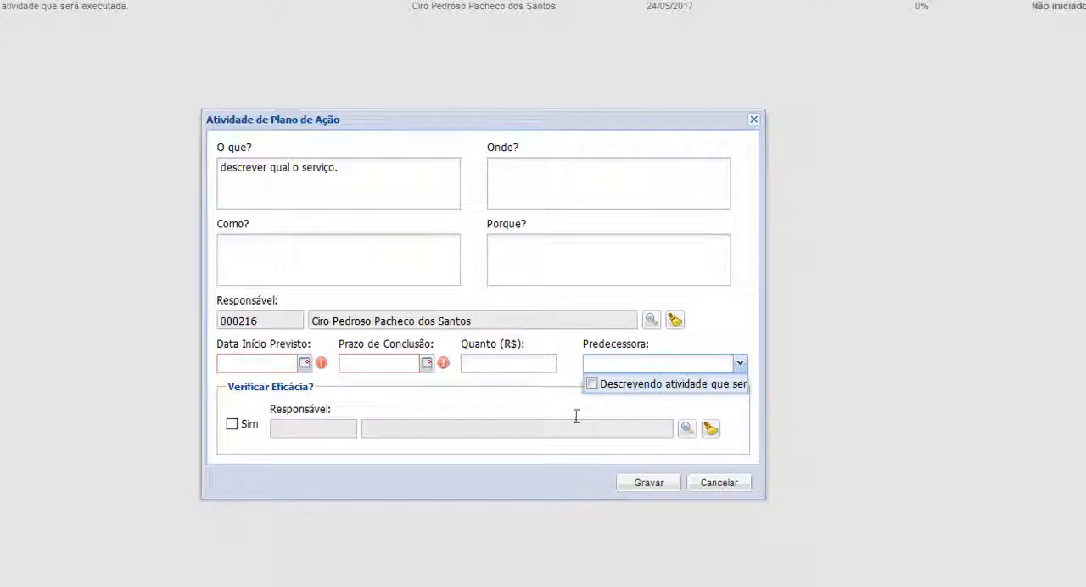
{"action": "left_click", "coordinate": [593, 385]}
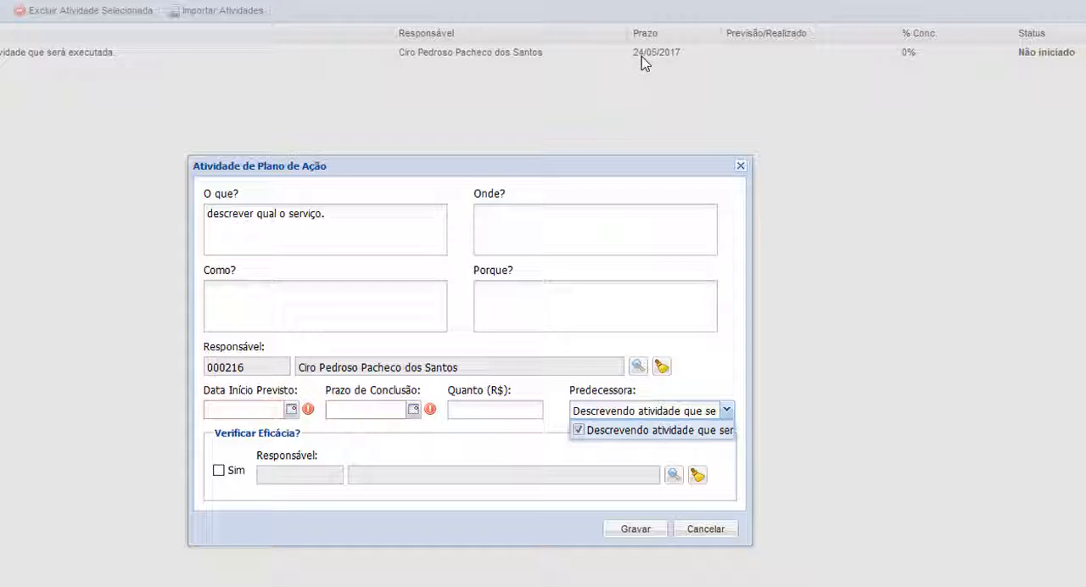
Set the second activity's Data Início Previsto to 25/05/2017 and Prazo de Conclusão to 29/05/2017, and save the activity.
{"action": "left_click", "coordinate": [291, 410]}
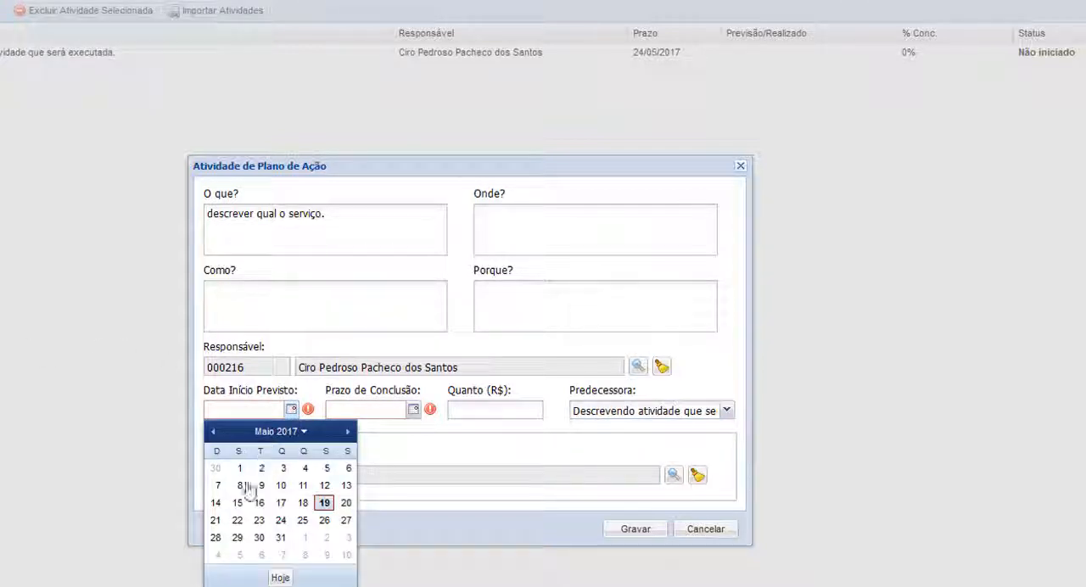
{"action": "left_click", "coordinate": [303, 520]}
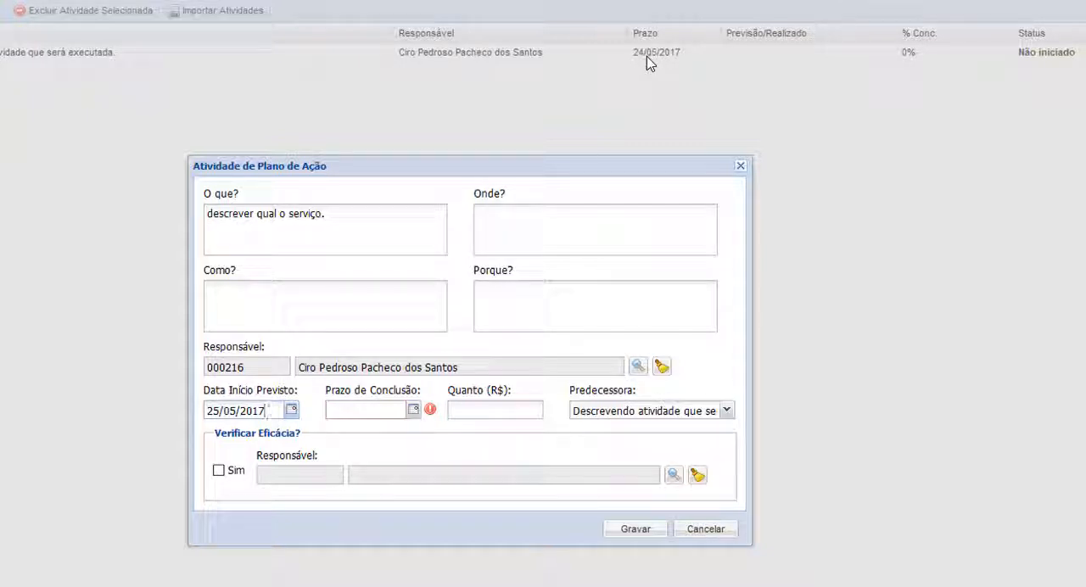
{"action": "left_click_drag", "start_coordinate": [388, 162], "coordinate": [356, 159]}
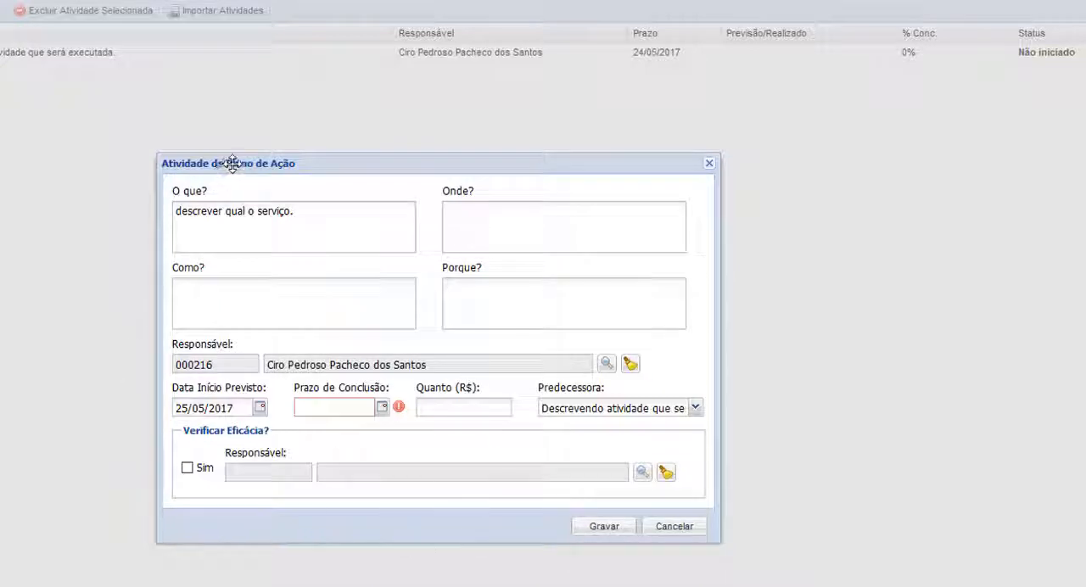
{"action": "left_click_drag", "start_coordinate": [230, 169], "coordinate": [218, 168]}
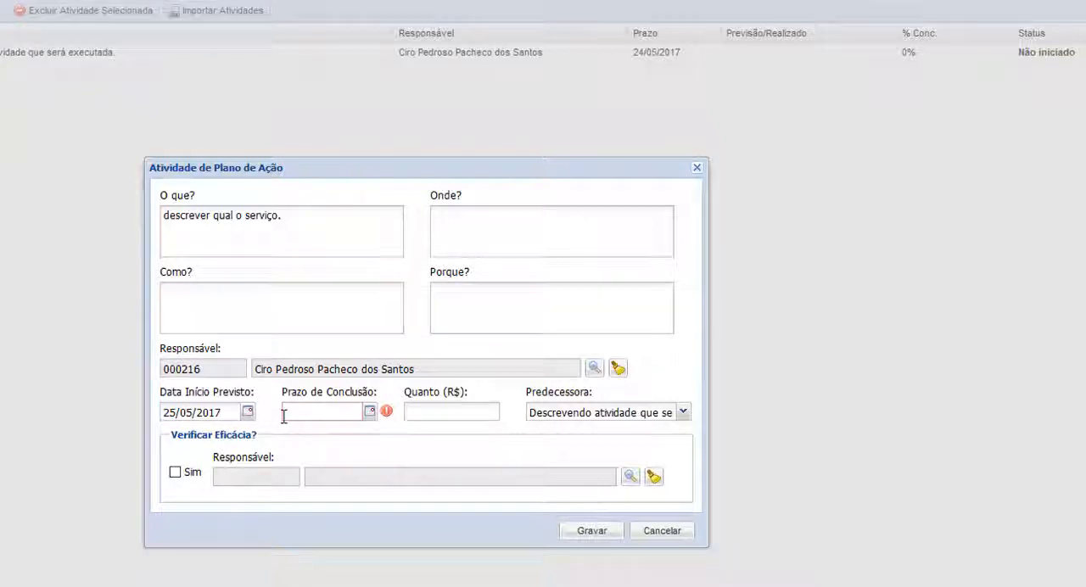
{"action": "left_click", "coordinate": [371, 411]}
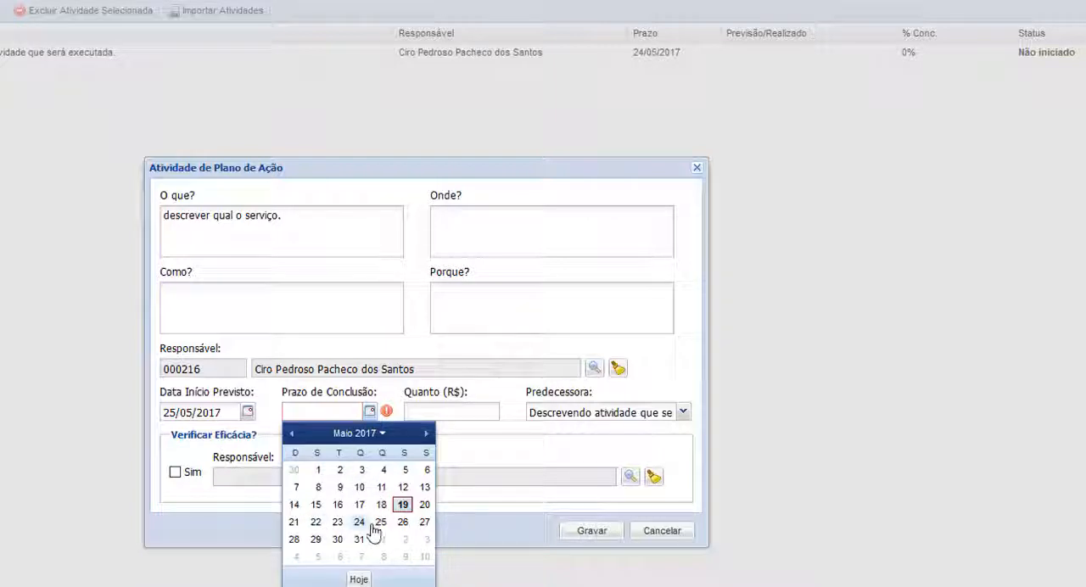
{"action": "left_click", "coordinate": [316, 540]}
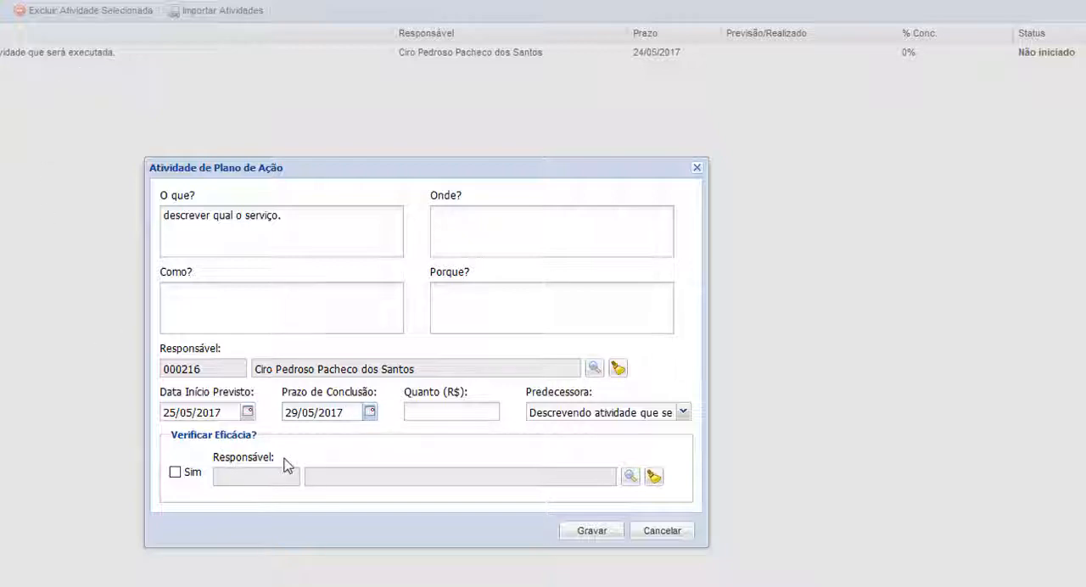
{"action": "left_click", "coordinate": [591, 531]}
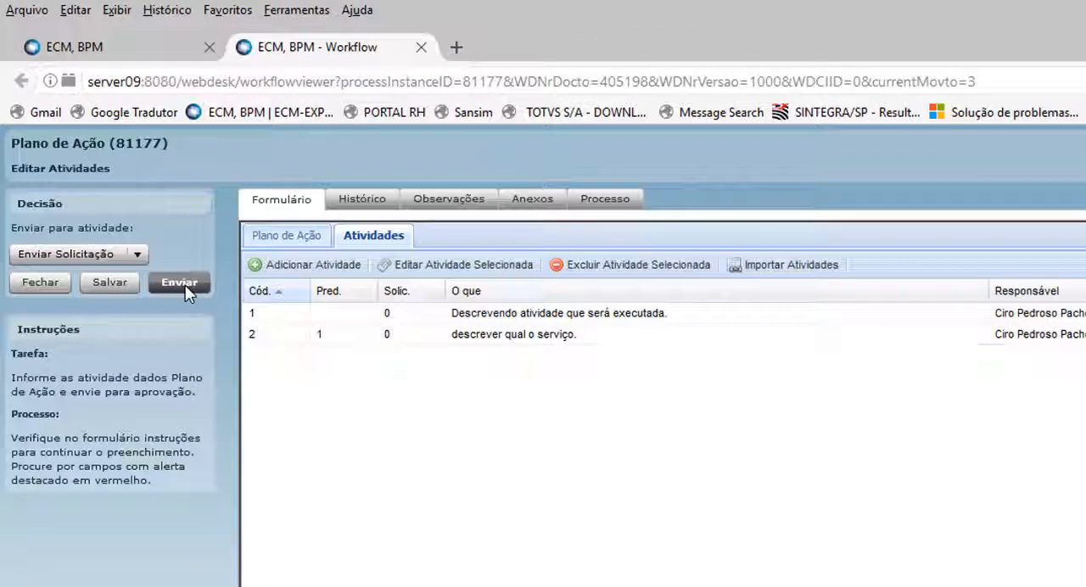
Send the Plano de Ação request onward and open it at its Gerenciar Atividades stage to check the activities against Tarefas a concluir.
{"action": "left_click", "coordinate": [185, 285]}
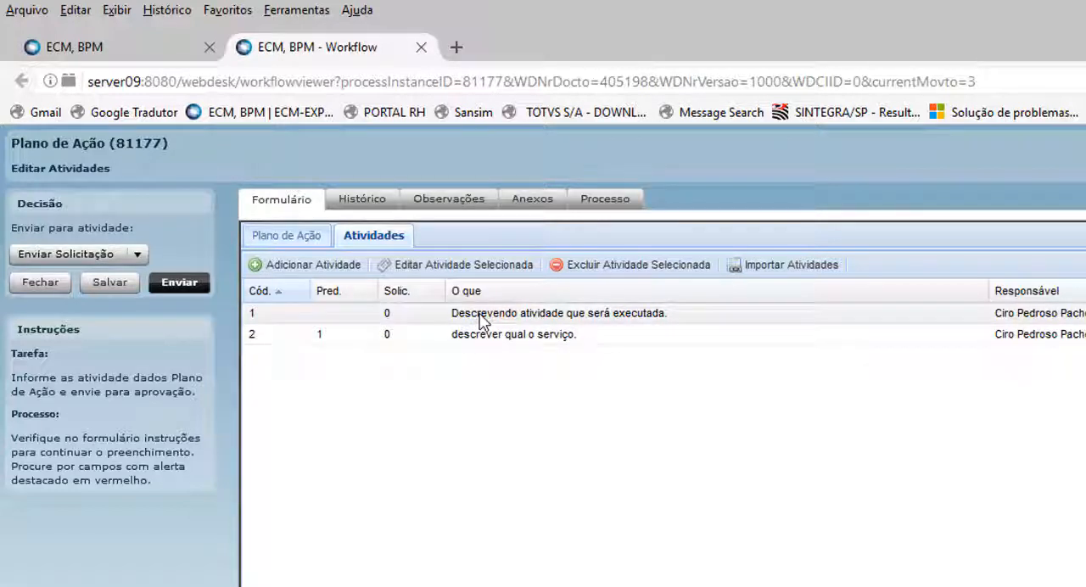
{"action": "left_click", "coordinate": [179, 283]}
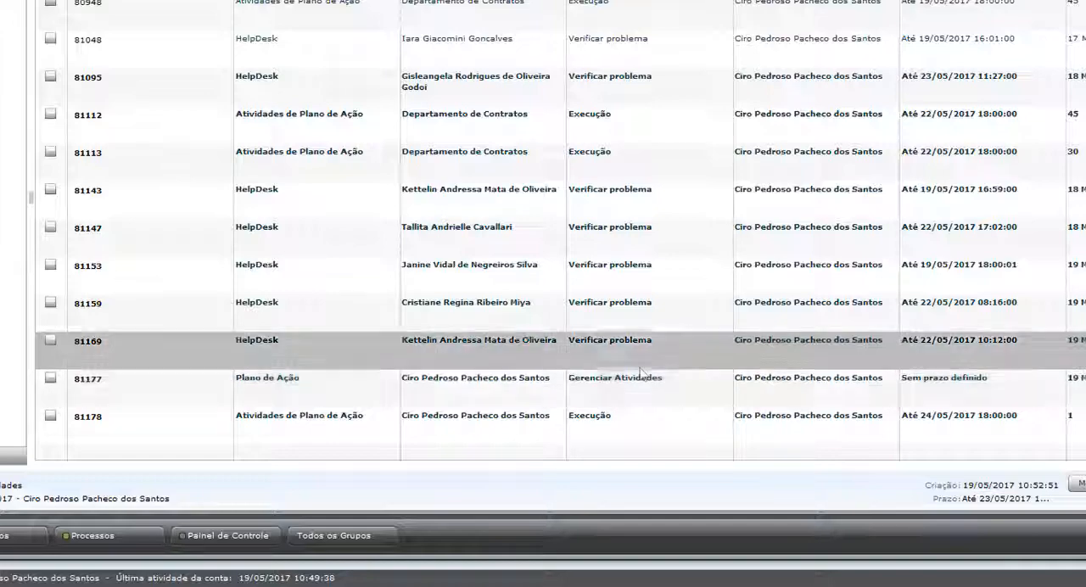
{"action": "left_click", "coordinate": [87, 393]}
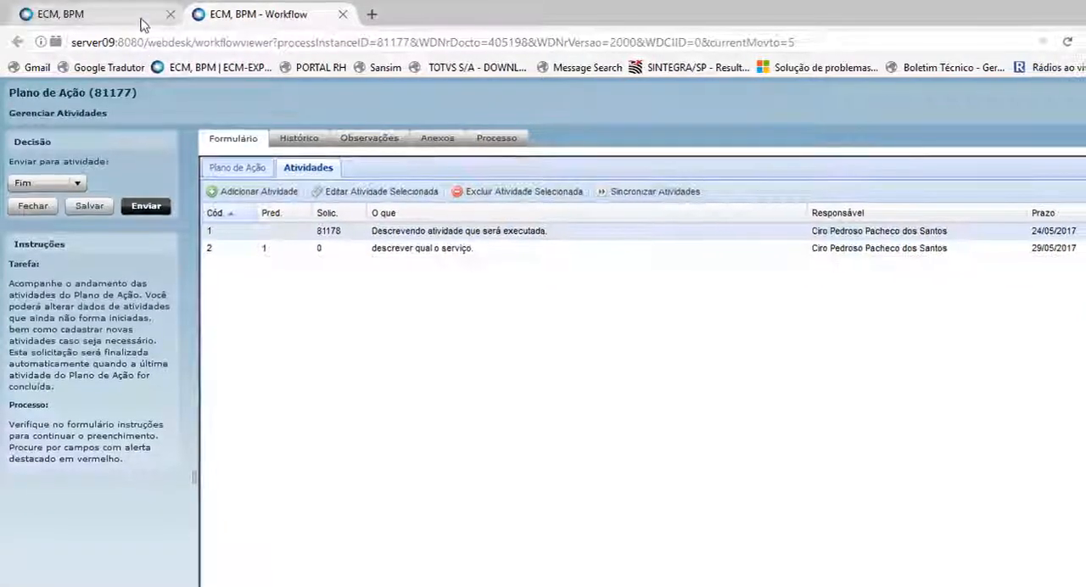
{"action": "left_click", "coordinate": [140, 17]}
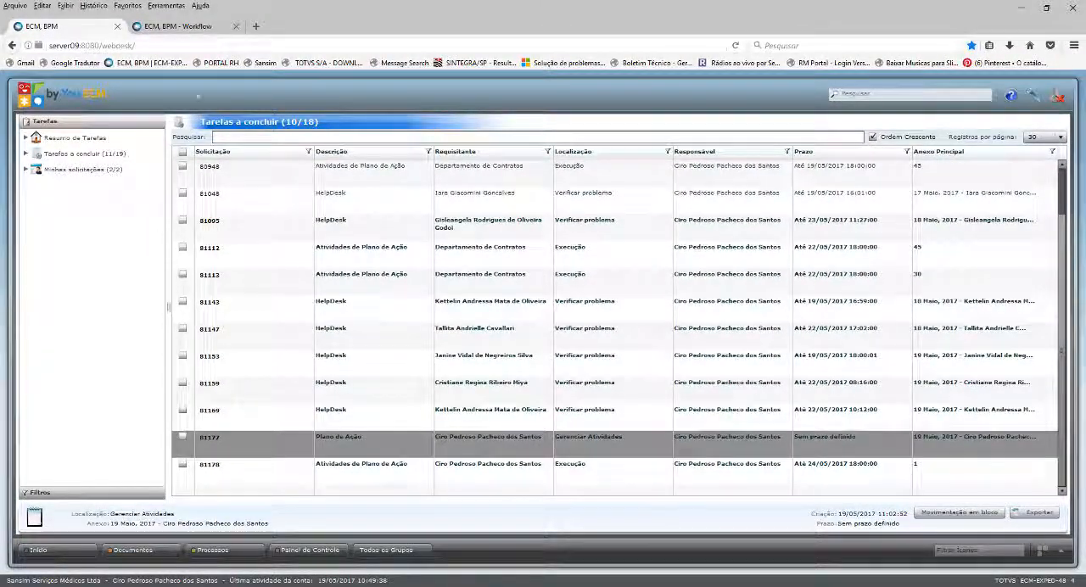
{"action": "left_click", "coordinate": [198, 29]}
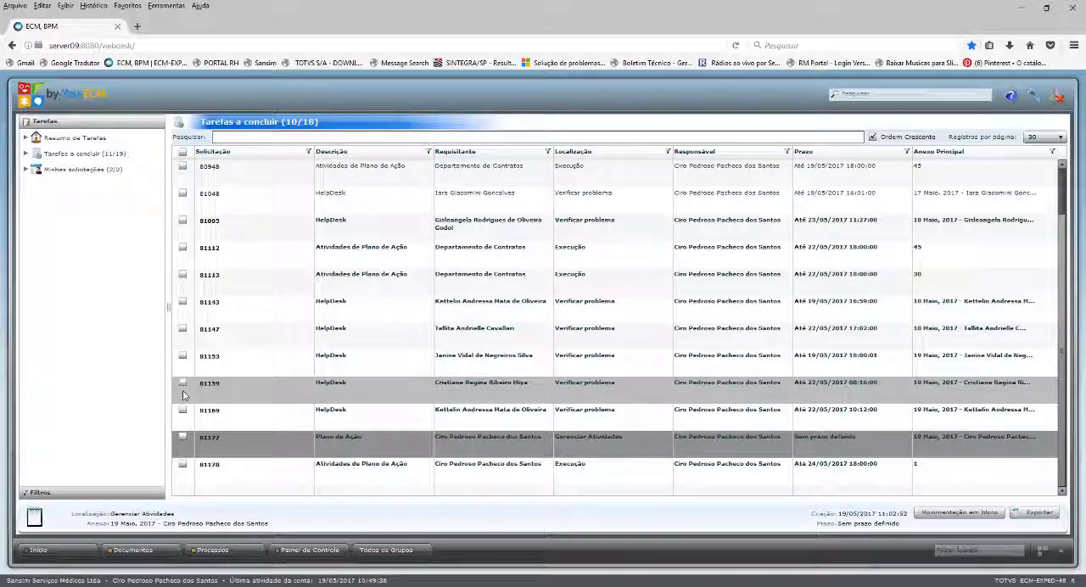
Open the new Atividades de Plano de Ação request at the Execução stage, due 24/05/2017, from Tarefas a concluir.
{"action": "double_click", "coordinate": [208, 465]}
{"action": "left_click", "coordinate": [82, 32]}
{"action": "left_click", "coordinate": [236, 26]}
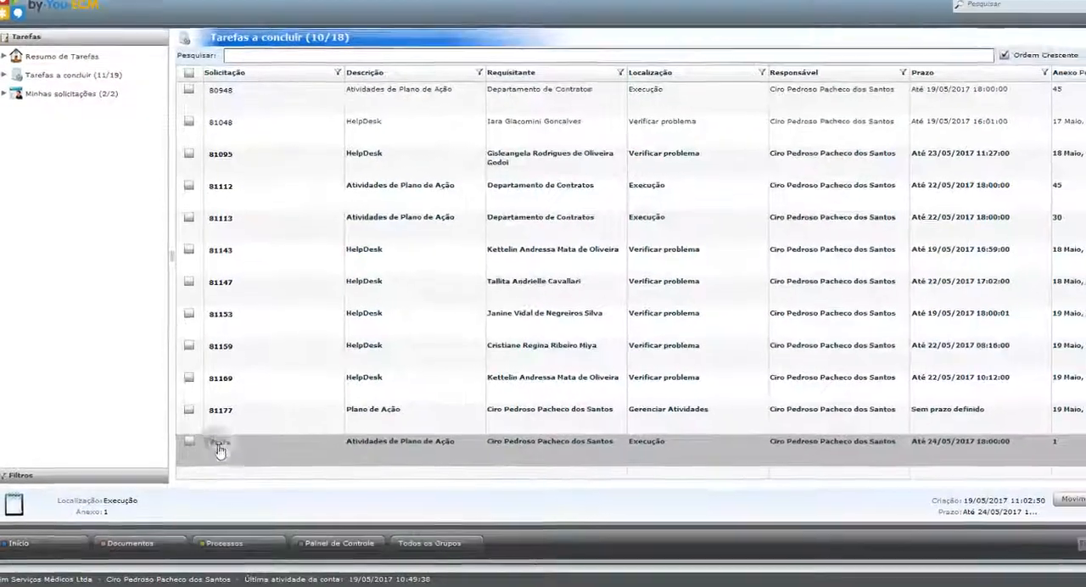
{"action": "left_click", "coordinate": [218, 449]}
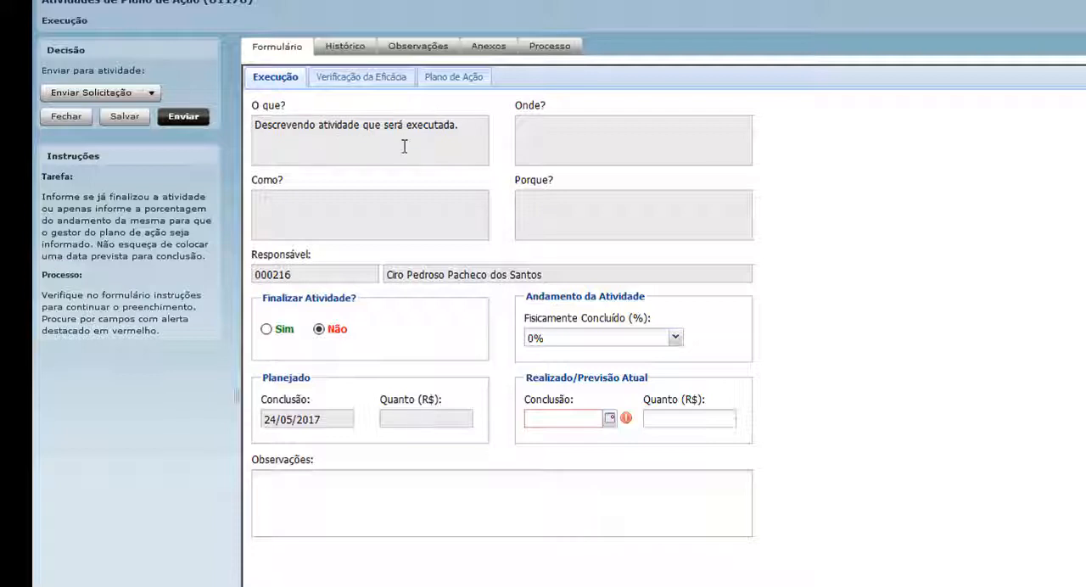
Examine the activity's execution details, including its description and planned completion date, alongside the data of the originating Plano de Ação.
{"action": "left_click", "coordinate": [454, 78]}
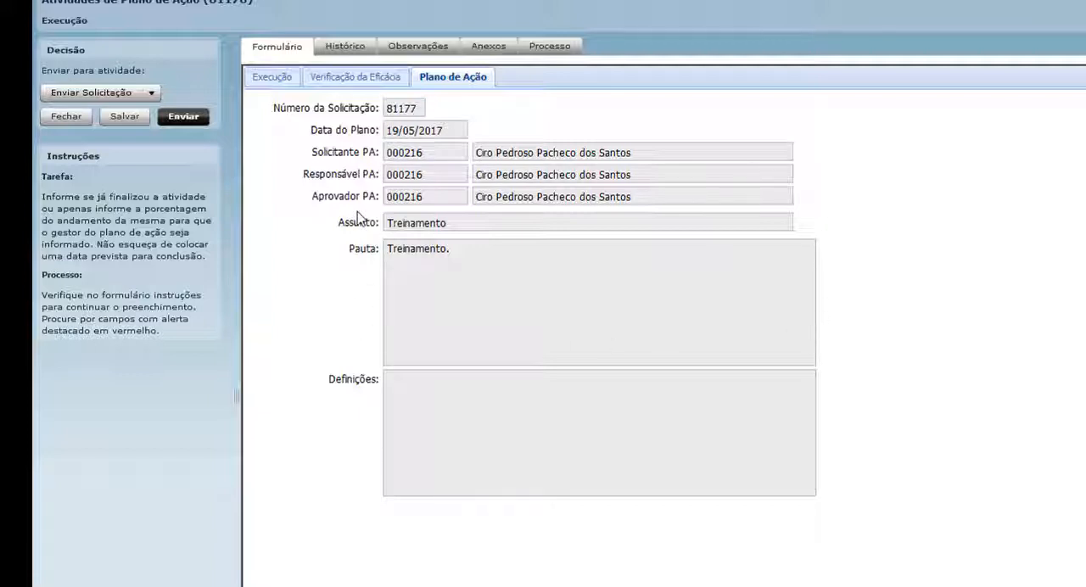
{"action": "left_click", "coordinate": [271, 77]}
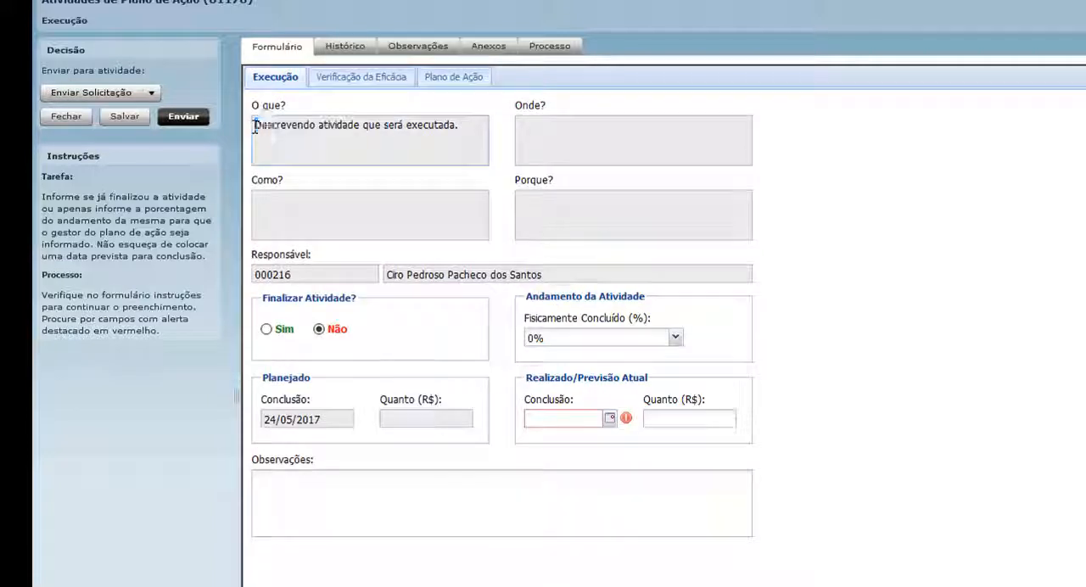
{"action": "left_click_drag", "start_coordinate": [254, 124], "coordinate": [463, 126]}
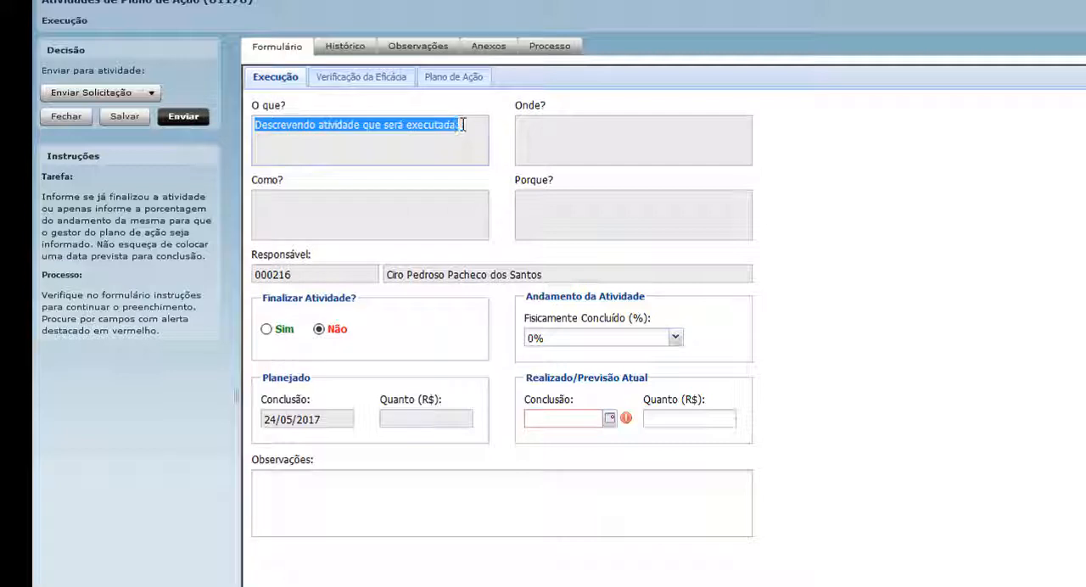
{"action": "left_click", "coordinate": [355, 126]}
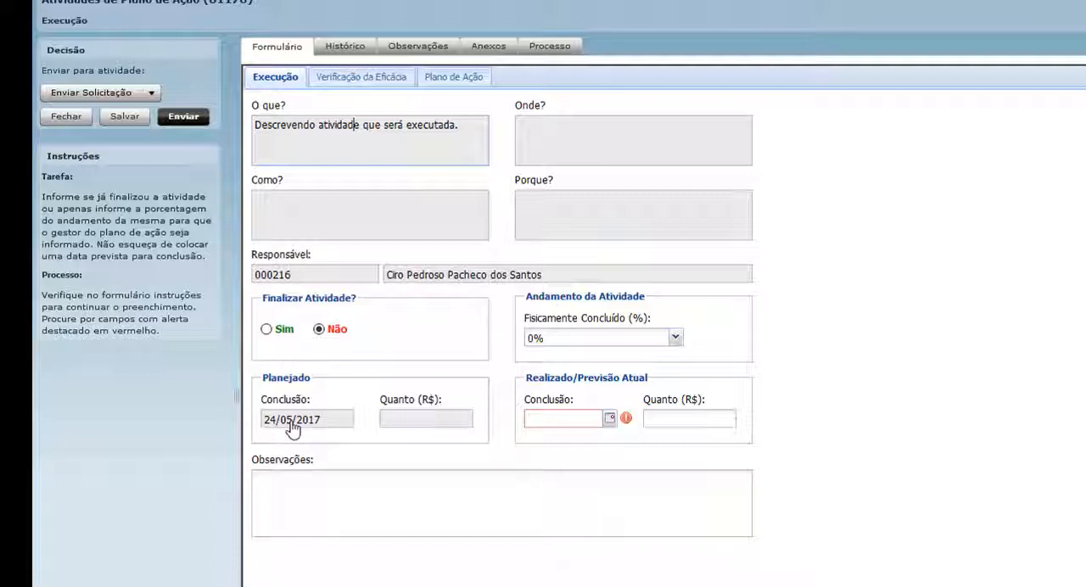
{"action": "left_click", "coordinate": [453, 77]}
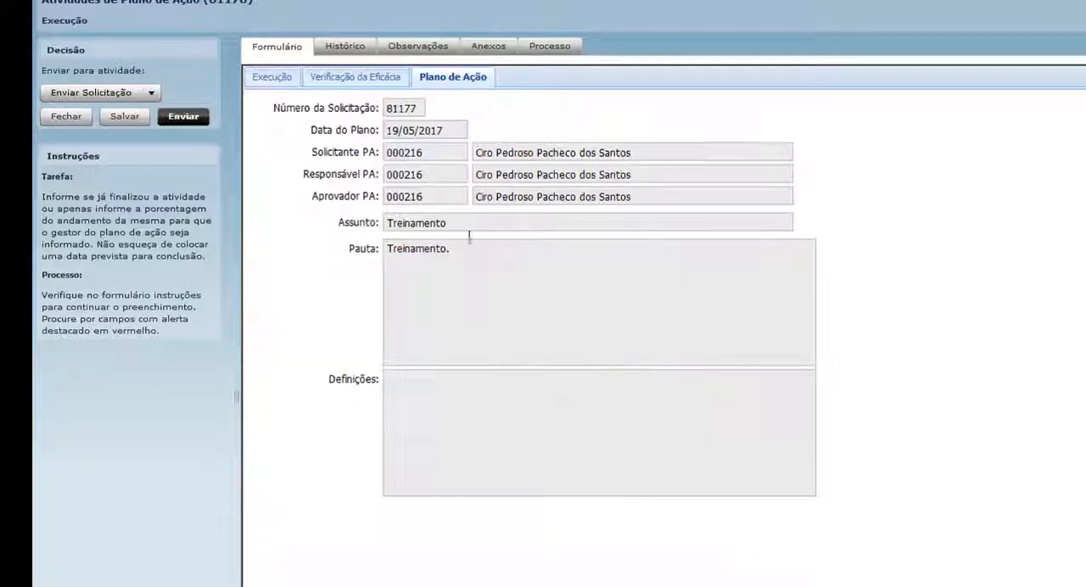
{"action": "left_click", "coordinate": [281, 81]}
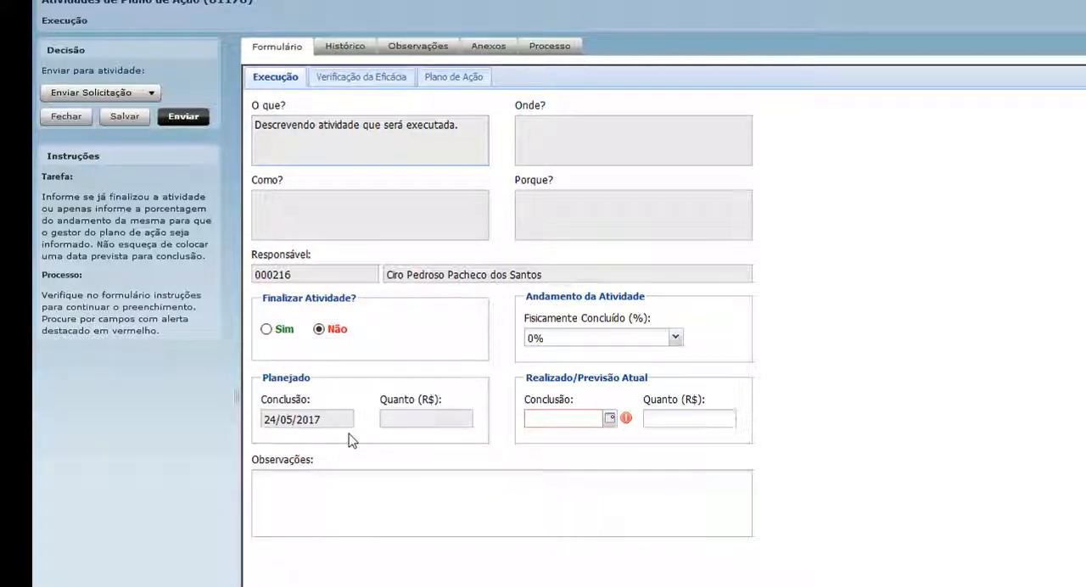
{"action": "left_click", "coordinate": [449, 80]}
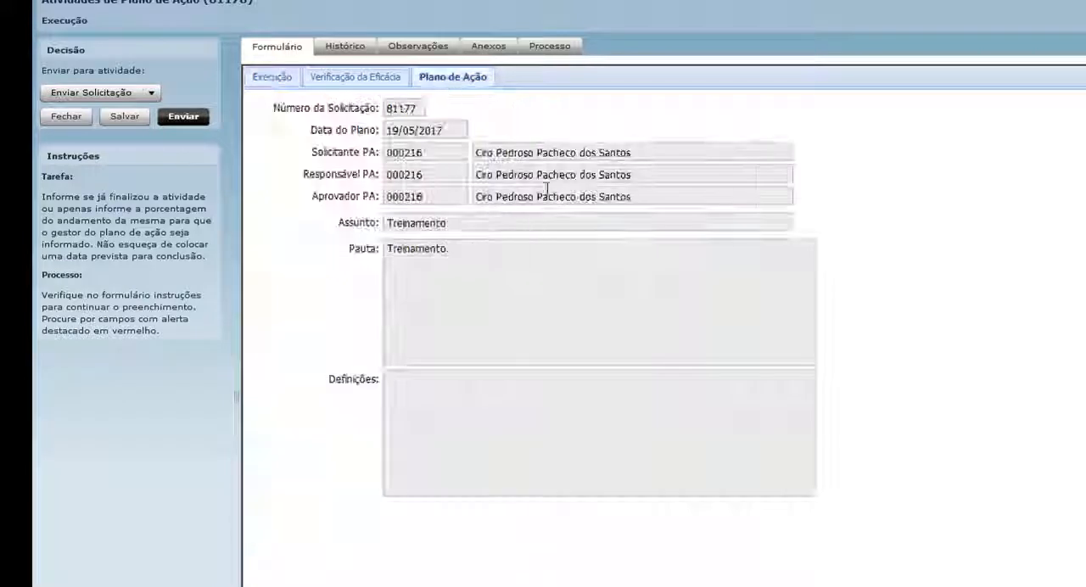
{"action": "left_click", "coordinate": [288, 80]}
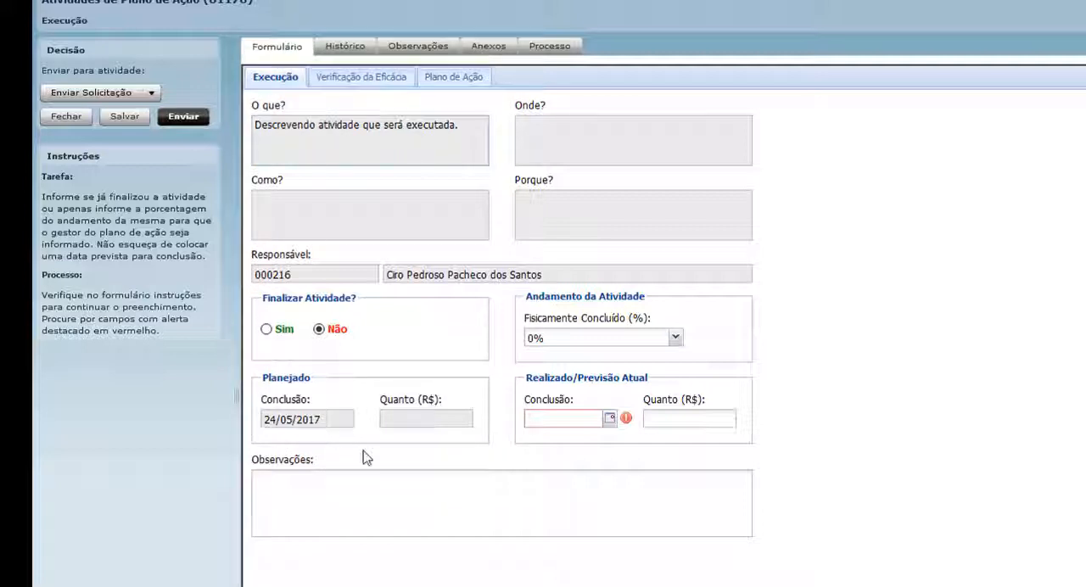
Set the activity's Fisicamente Concluído to 50% and its Realizado/Previsão Atual Conclusão date to 19/05/2017.
{"action": "triple_click", "coordinate": [465, 127]}
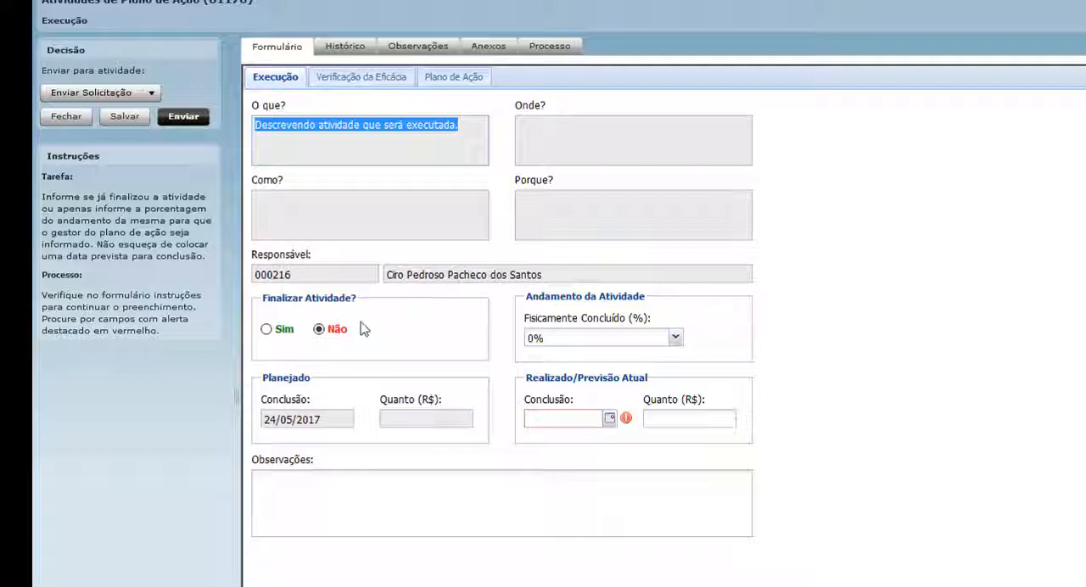
{"action": "left_click", "coordinate": [676, 342]}
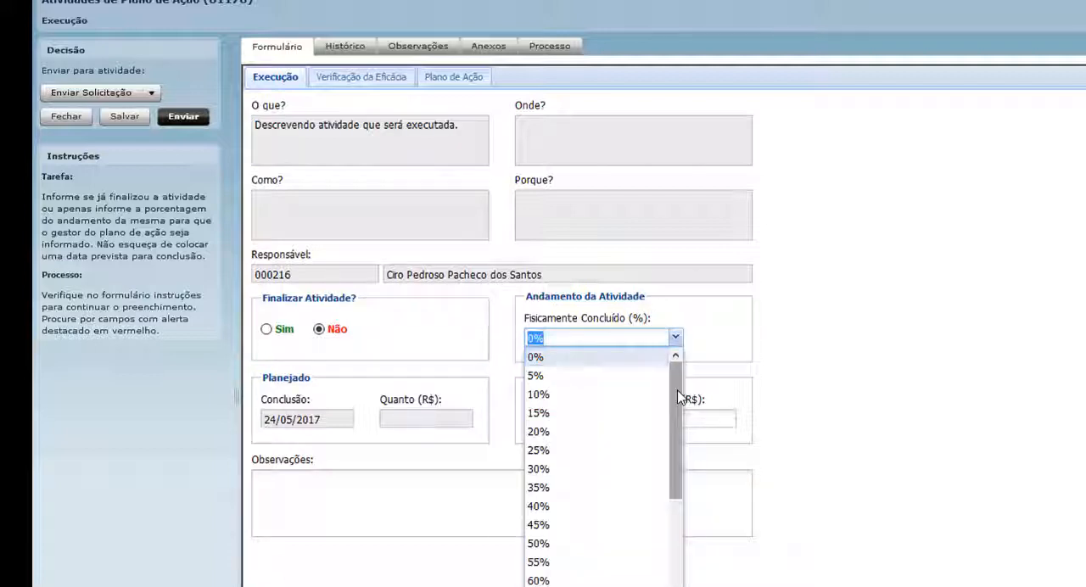
{"action": "left_click_drag", "start_coordinate": [678, 391], "coordinate": [676, 427]}
{"action": "left_click", "coordinate": [552, 487]}
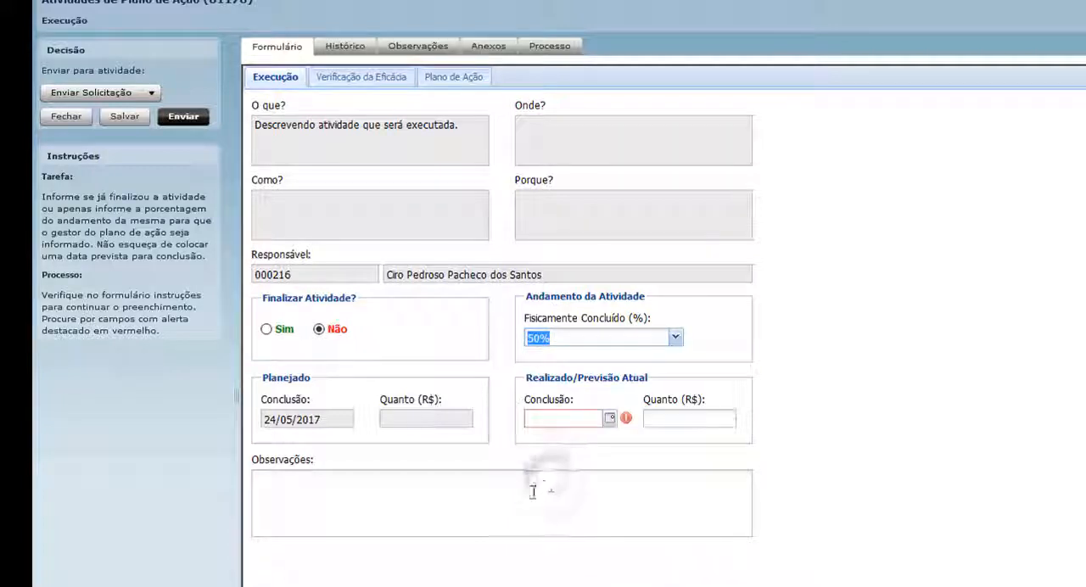
{"action": "left_click", "coordinate": [610, 419]}
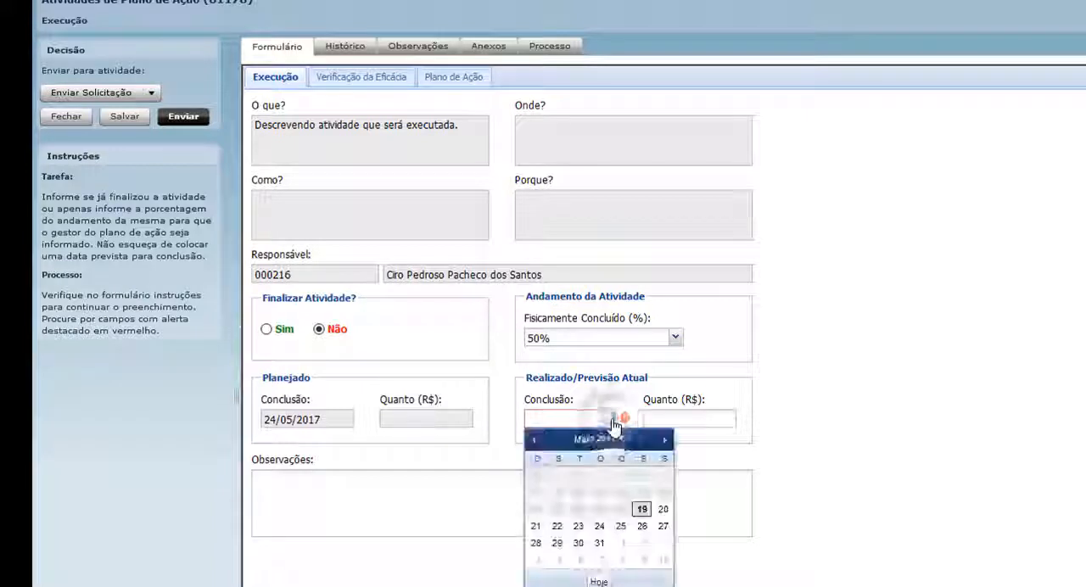
{"action": "left_click", "coordinate": [642, 509]}
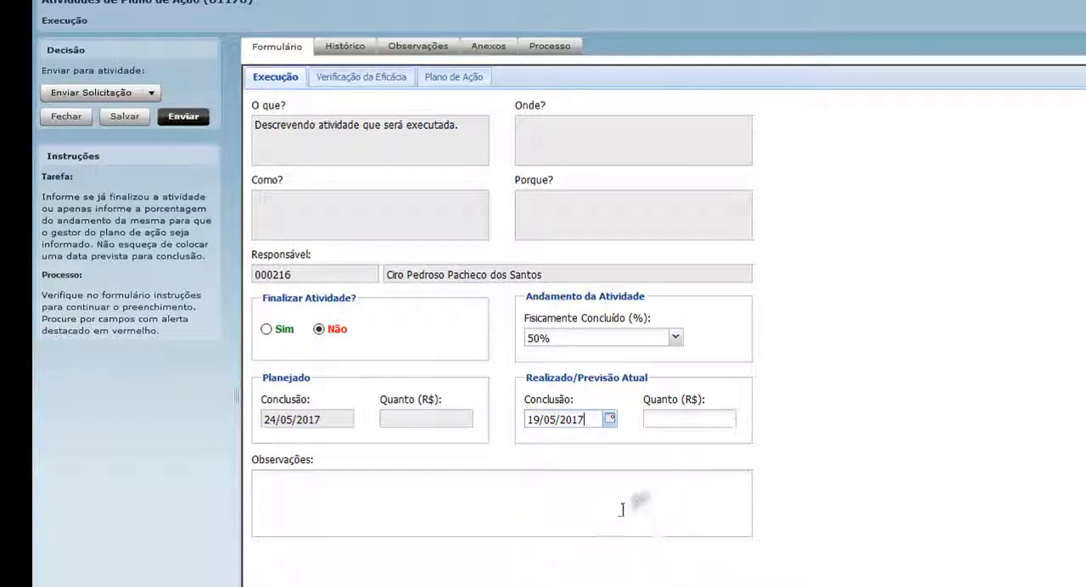
Enter the observation "Tarefa em andamento." for the activity and send the request.
{"action": "left_click", "coordinate": [437, 494]}
{"action": "type", "text": "Tarefa "}
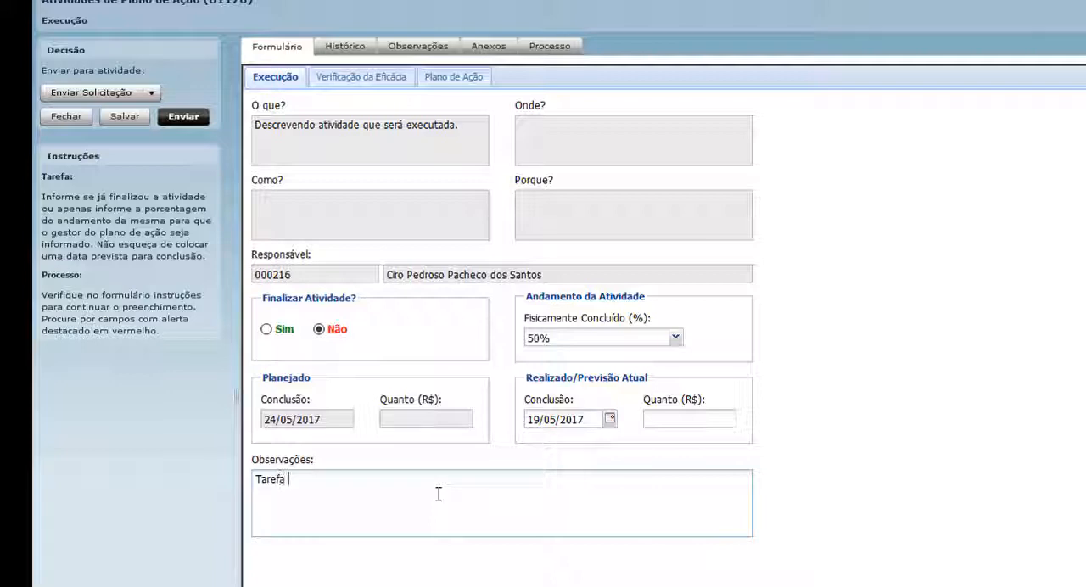
{"action": "type", "text": "em andamento."}
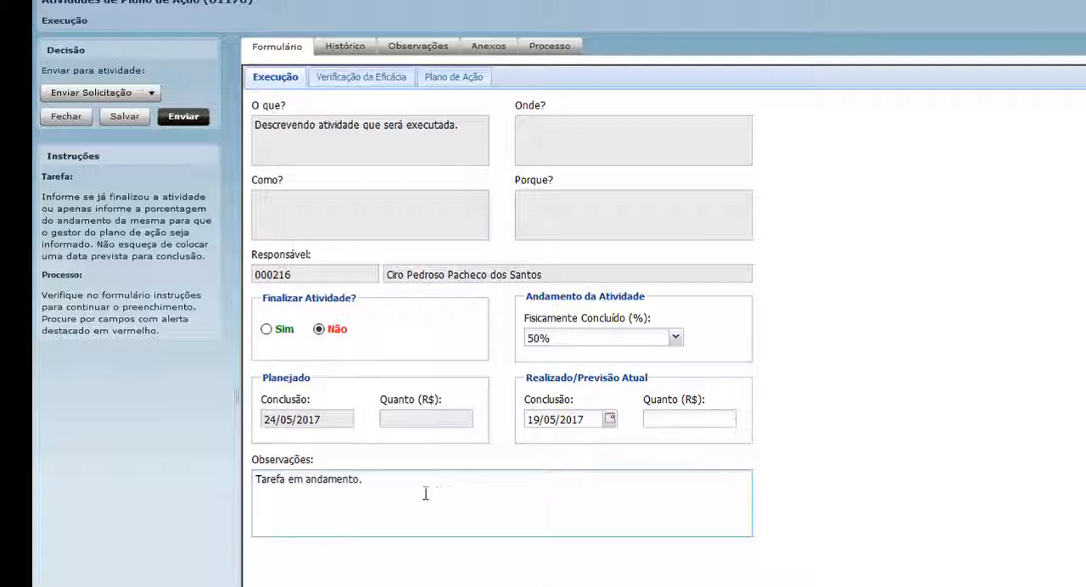
{"action": "left_click", "coordinate": [185, 117]}
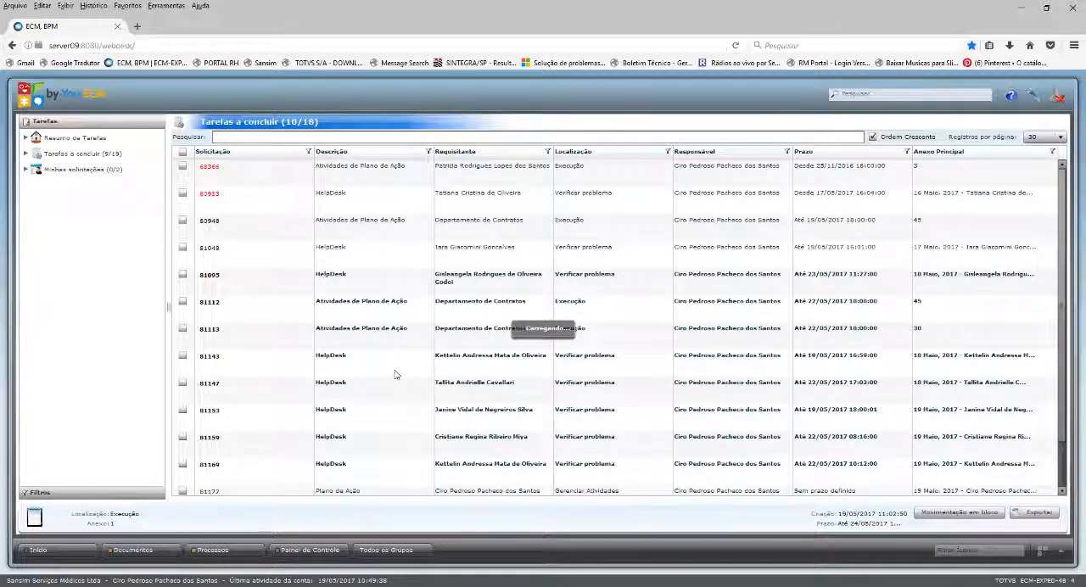
Refresh Tarefas a concluir and reopen the Atividades de Plano de Ação request at the Execução stage, due 24/05/2017.
{"action": "left_click", "coordinate": [87, 158]}
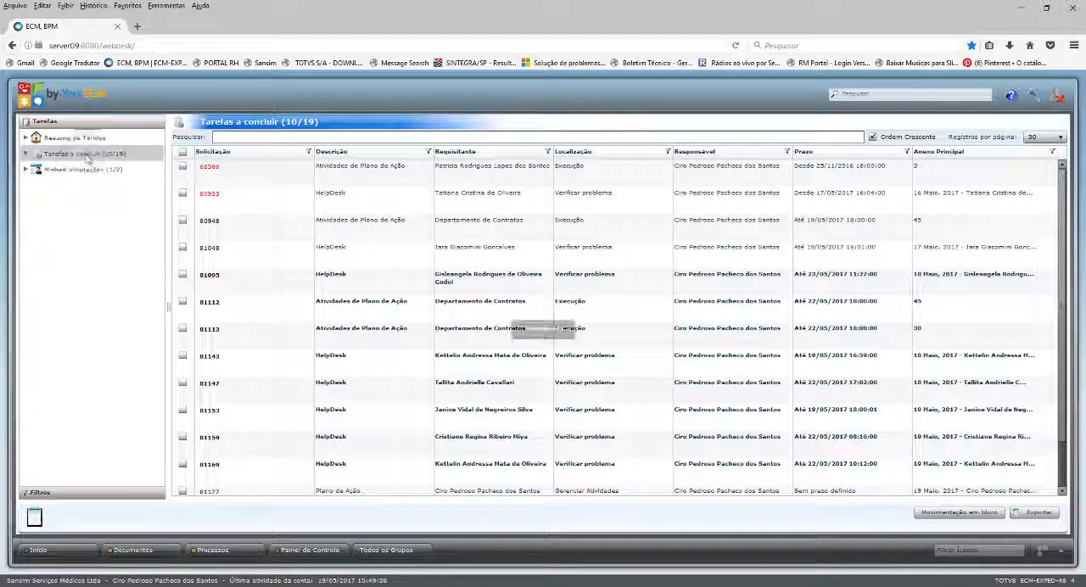
{"action": "scroll", "coordinate": [523, 335], "scroll_direction": "down", "scroll_amount": 2}
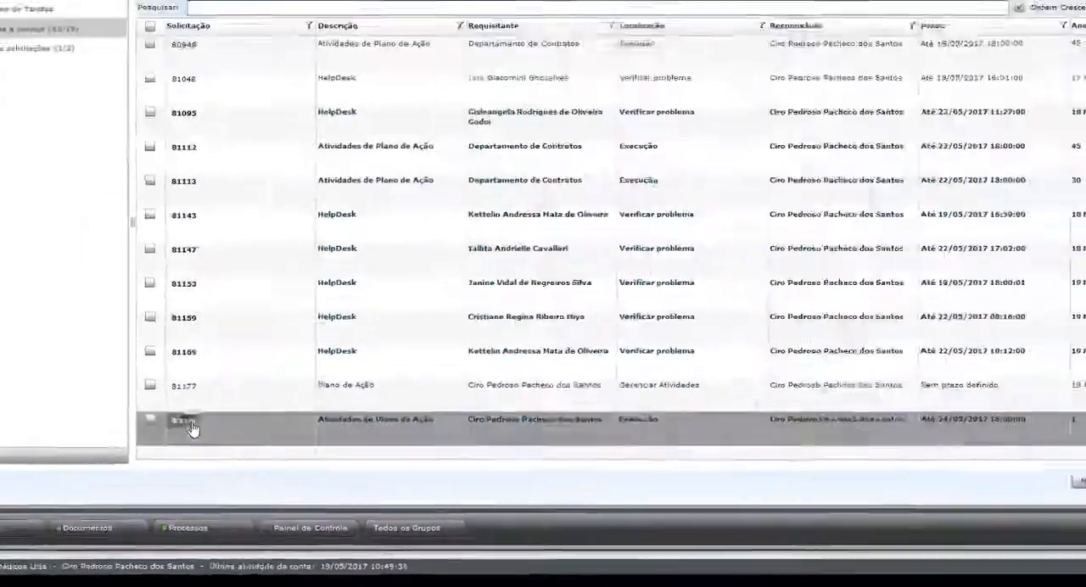
{"action": "left_click", "coordinate": [192, 429]}
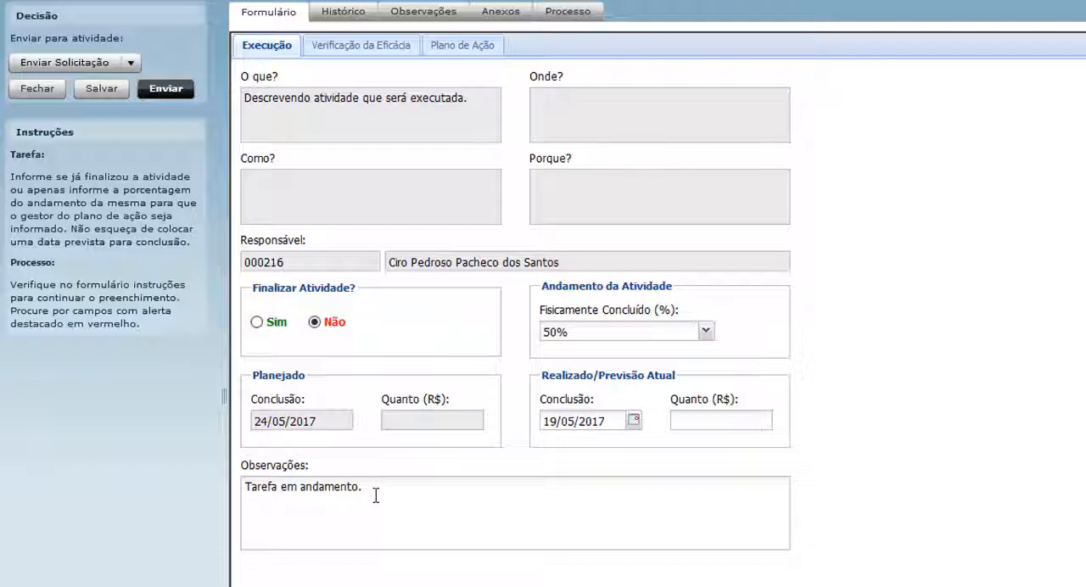
Mark Finalizar Atividade? as Sim, with Fisicamente Concluído at 100% and the actual Conclusão date at 19/05/2017.
{"action": "left_click", "coordinate": [257, 323]}
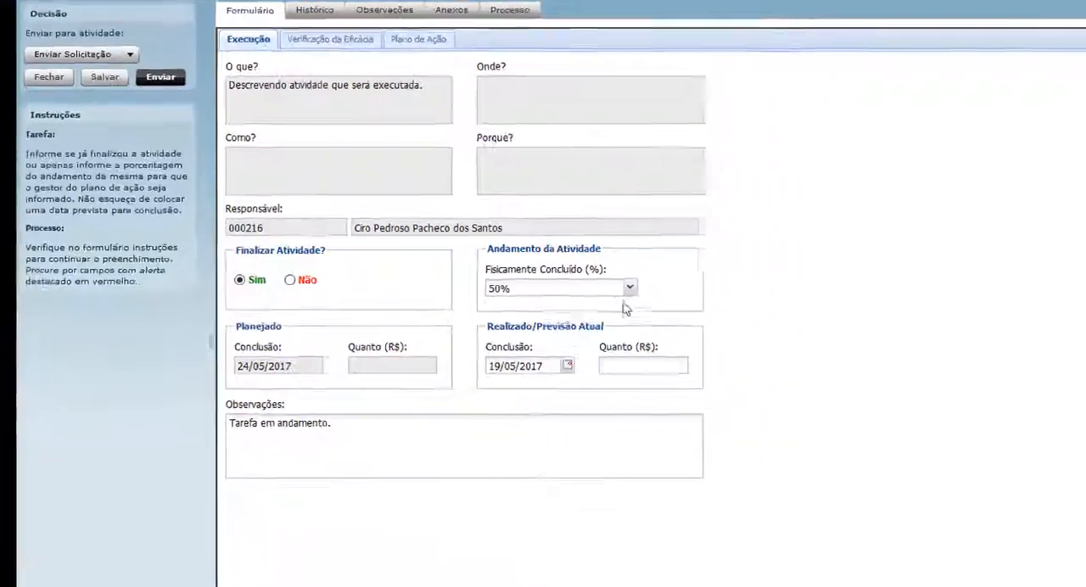
{"action": "left_click", "coordinate": [554, 246]}
{"action": "scroll", "coordinate": [543, 407], "scroll_direction": "down", "scroll_amount": 3}
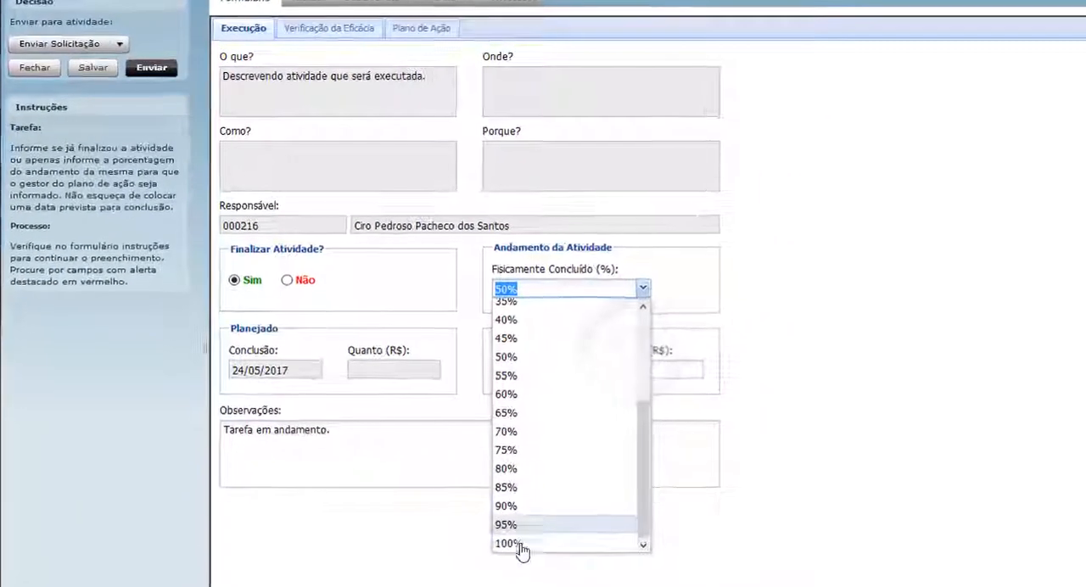
{"action": "left_click", "coordinate": [509, 543]}
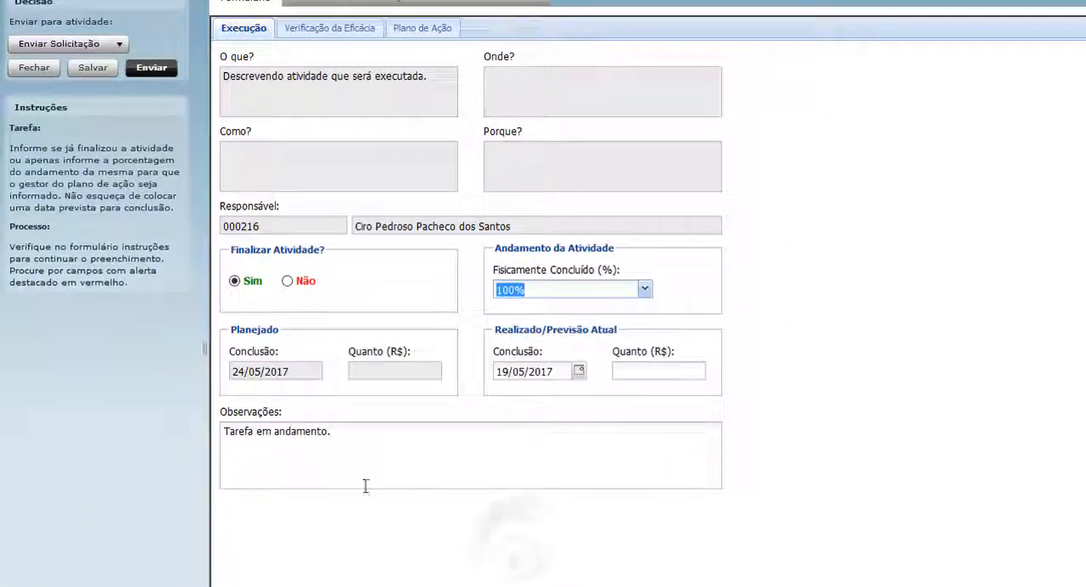
{"action": "left_click", "coordinate": [578, 373]}
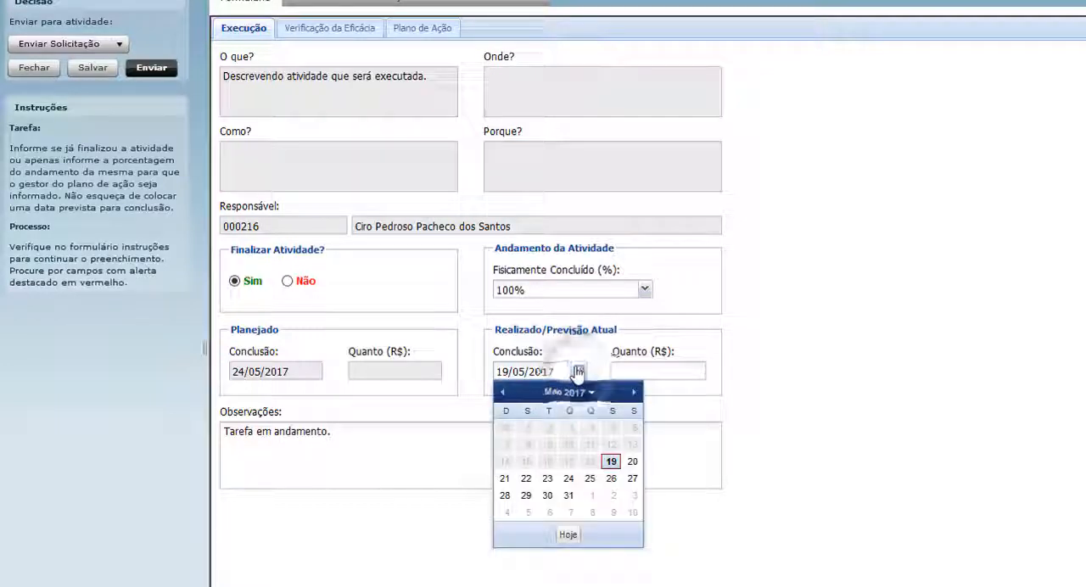
{"action": "left_click", "coordinate": [611, 463]}
Replace the execution observation with "Ok. Tarefa executada.".
{"action": "left_click_drag", "start_coordinate": [337, 432], "coordinate": [223, 430]}
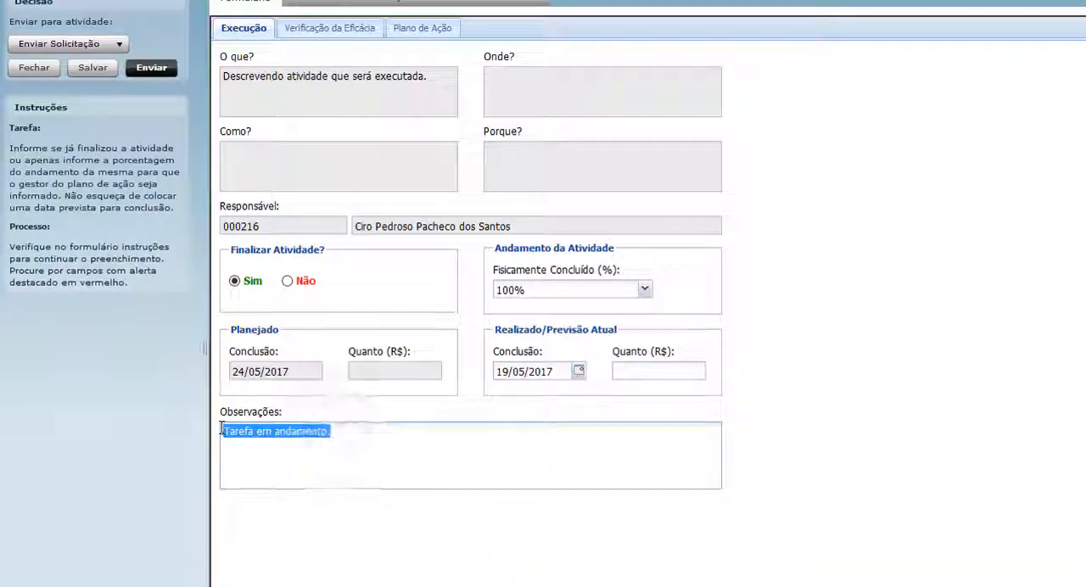
{"action": "type", "text": "Ok. Tarefa executada."}
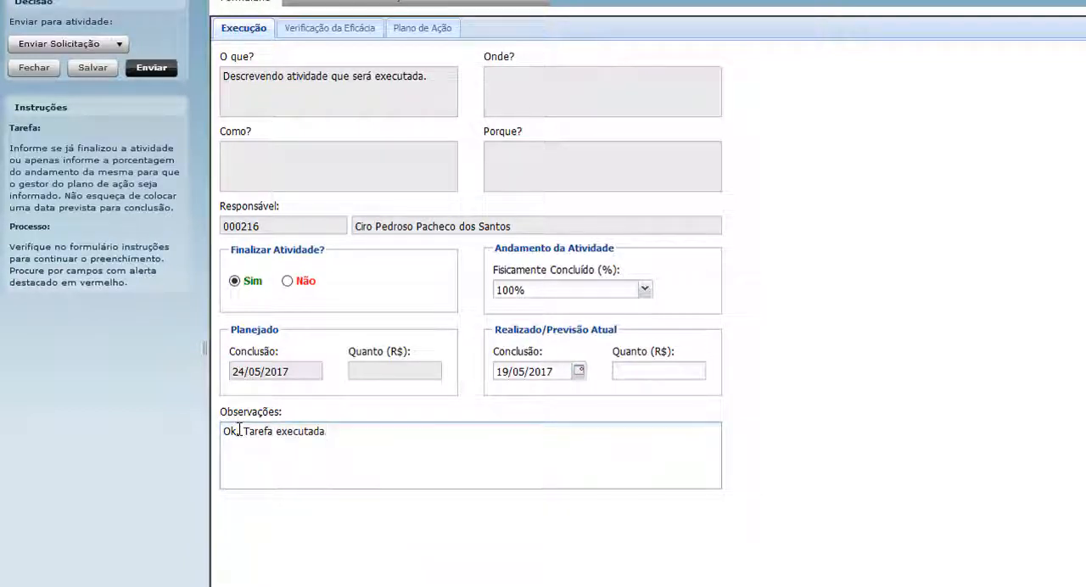
{"action": "left_click", "coordinate": [178, 67]}
Check who is responsible for the Verificação da Eficácia and which fields it contains, and review the execution observation.
{"action": "left_click", "coordinate": [321, 29]}
{"action": "left_click_drag", "start_coordinate": [534, 99], "coordinate": [363, 99]}
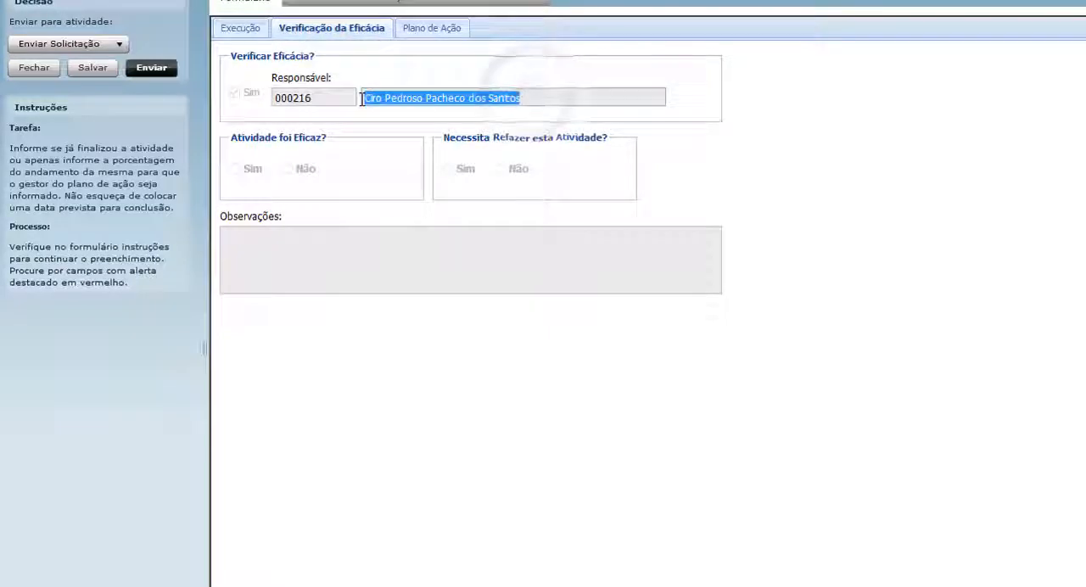
{"action": "left_click", "coordinate": [239, 30]}
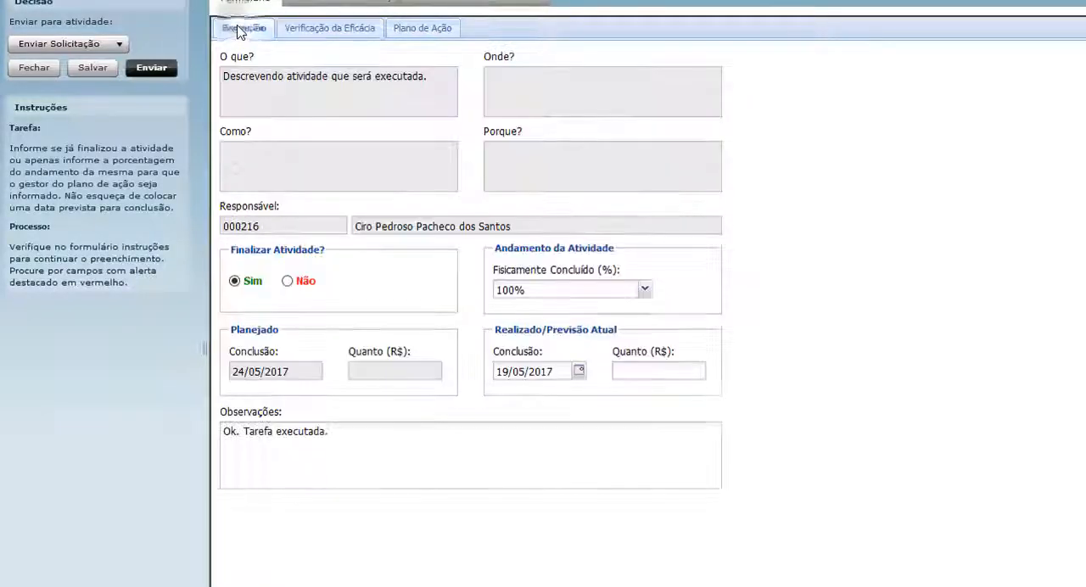
{"action": "left_click", "coordinate": [151, 72]}
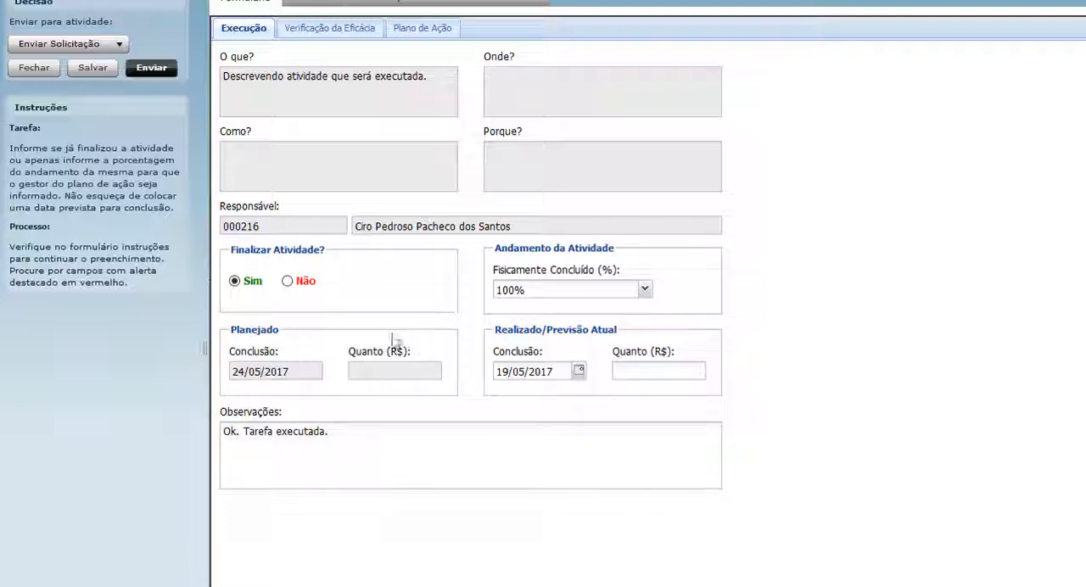
{"action": "triple_click", "coordinate": [243, 432]}
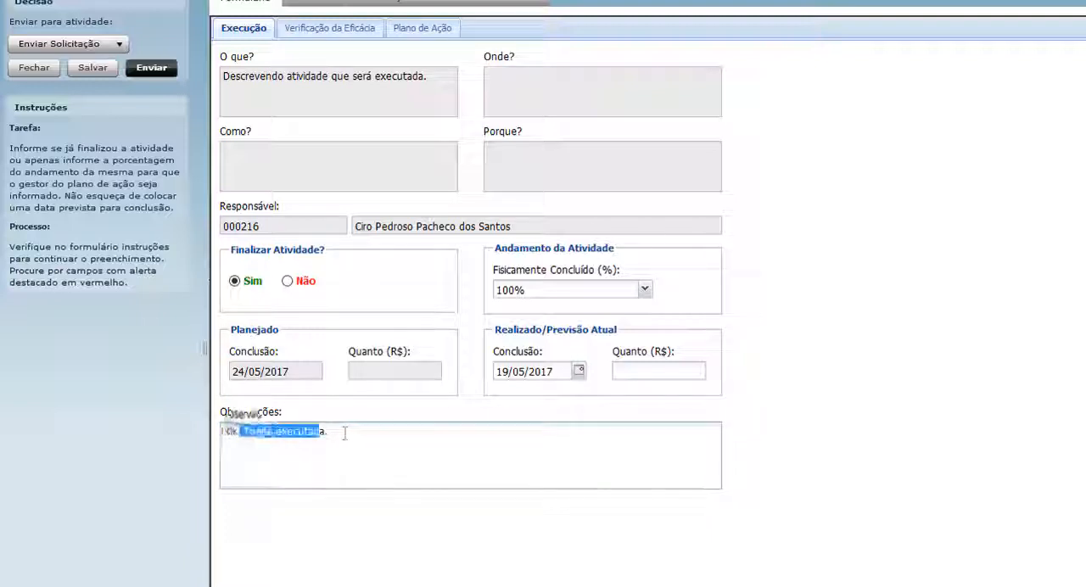
{"action": "left_click", "coordinate": [328, 28]}
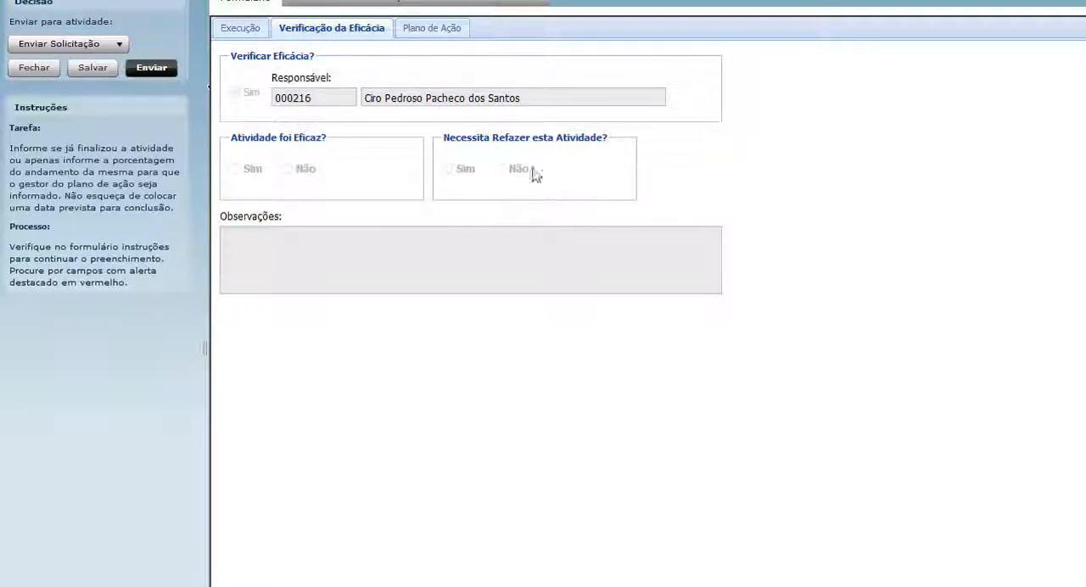
{"action": "left_click", "coordinate": [240, 29]}
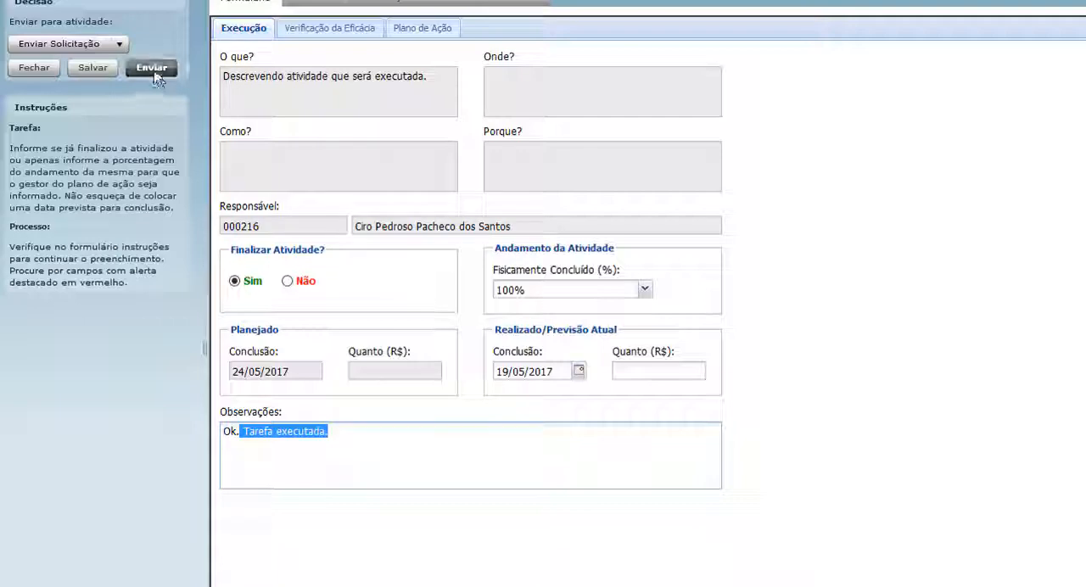
Send the finalized activity and open it at the Verificação da Eficácia stage from Tarefas a concluir.
{"action": "left_click", "coordinate": [155, 74]}
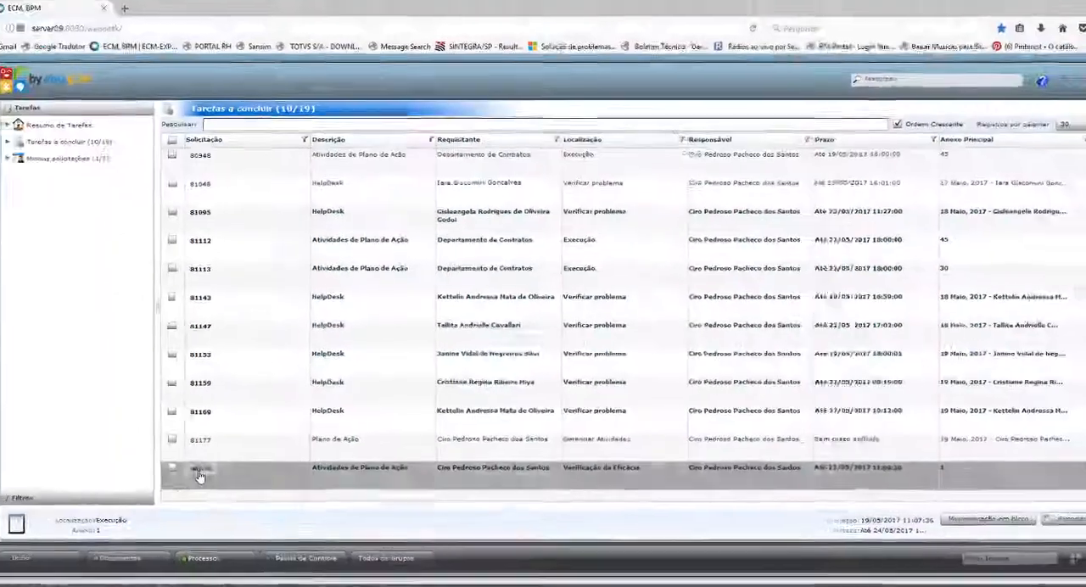
{"action": "left_click", "coordinate": [95, 515]}
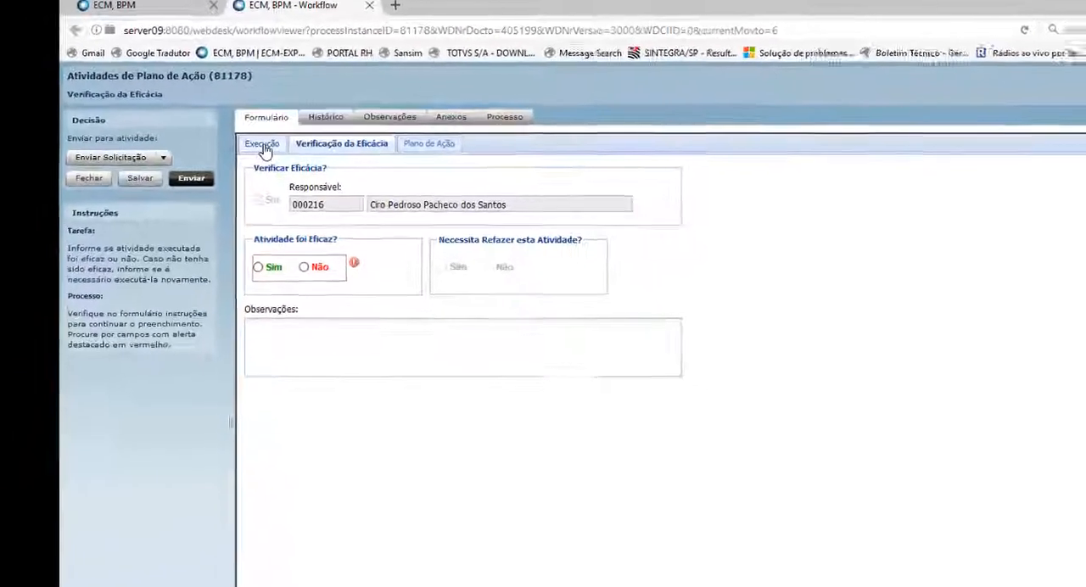
Review the activity's description and execution observation, and return to its effectiveness verification form.
{"action": "left_click", "coordinate": [251, 215]}
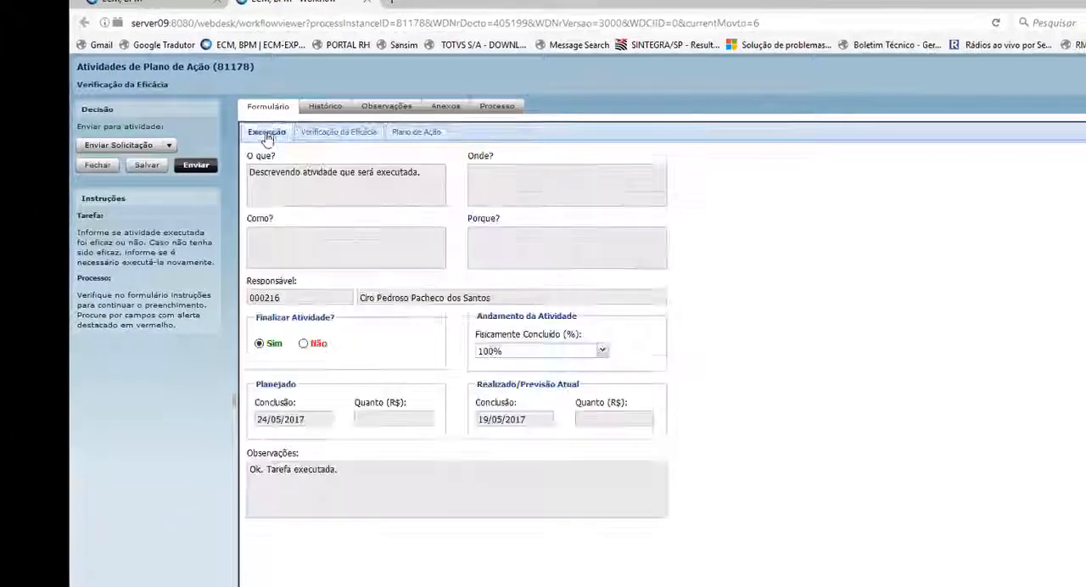
{"action": "left_click_drag", "start_coordinate": [250, 172], "coordinate": [417, 199]}
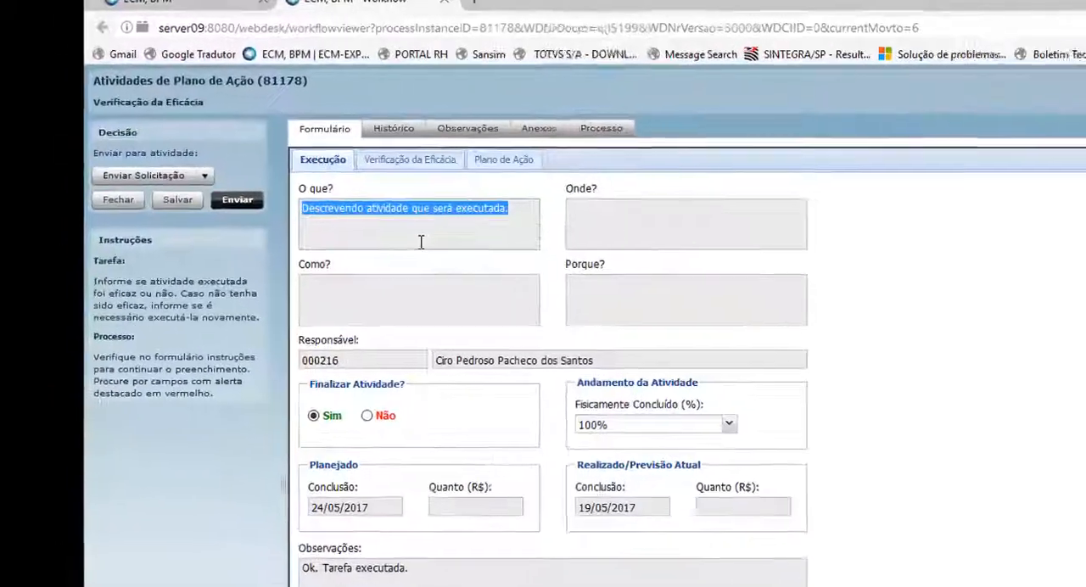
{"action": "left_click", "coordinate": [339, 132]}
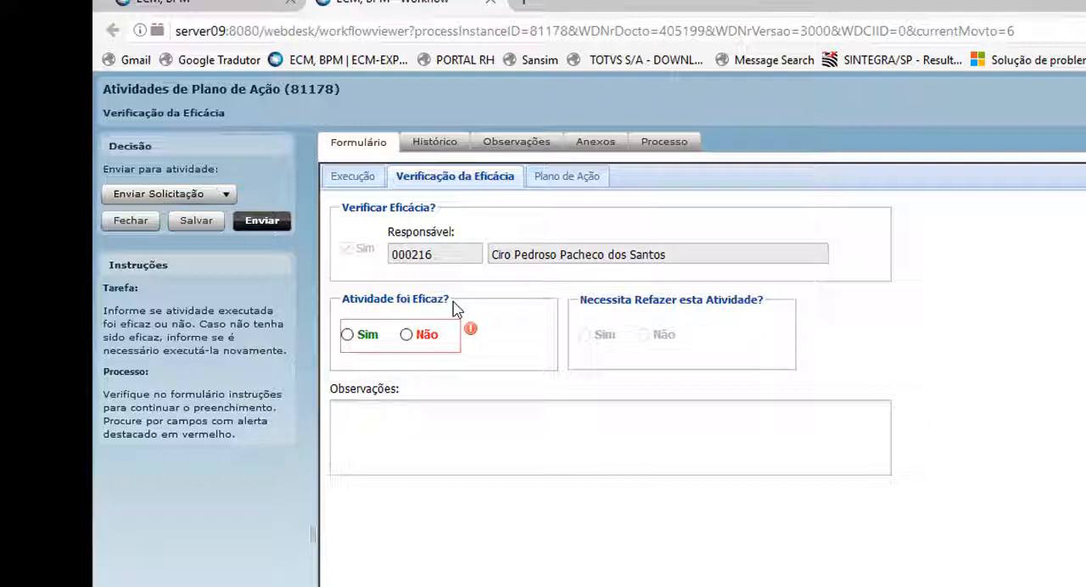
Try the Sim answers in the effectiveness verification, and settle on Não for both Atividade foi Eficaz? and Necessita Refazer esta Atividade?
{"action": "left_click", "coordinate": [347, 334]}
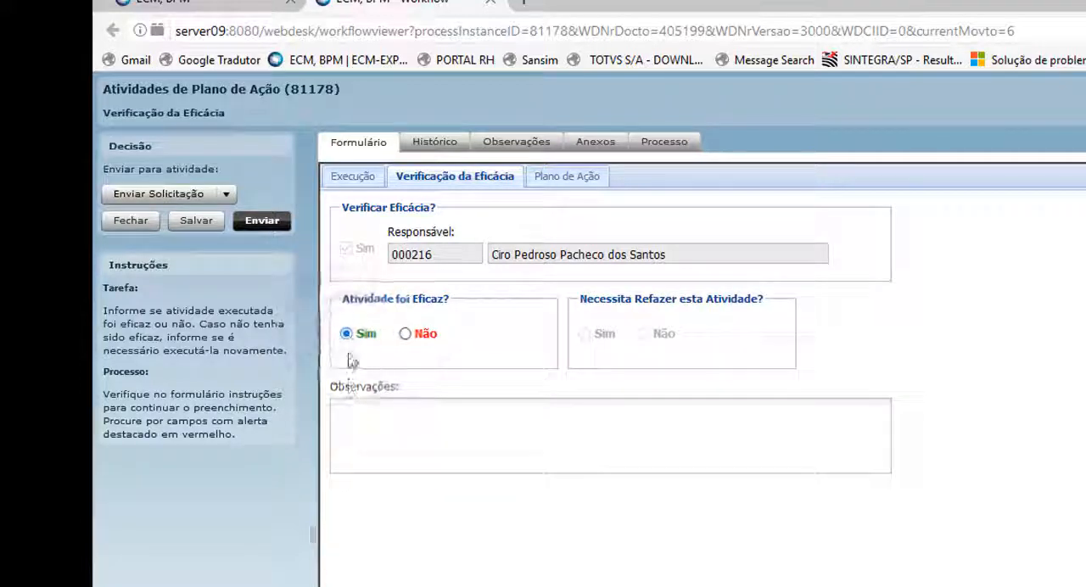
{"action": "left_click", "coordinate": [357, 417]}
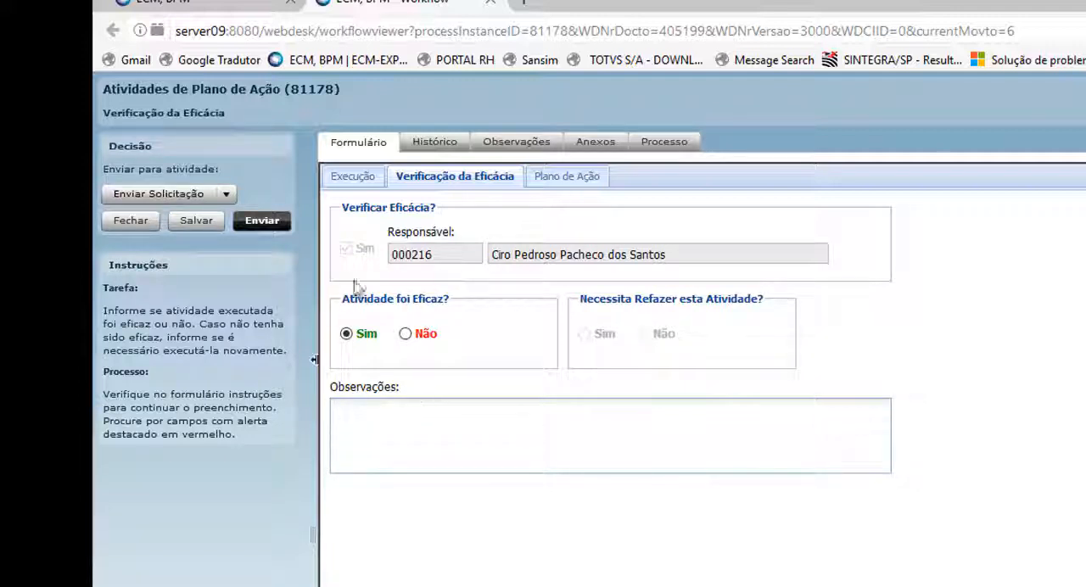
{"action": "left_click", "coordinate": [406, 335]}
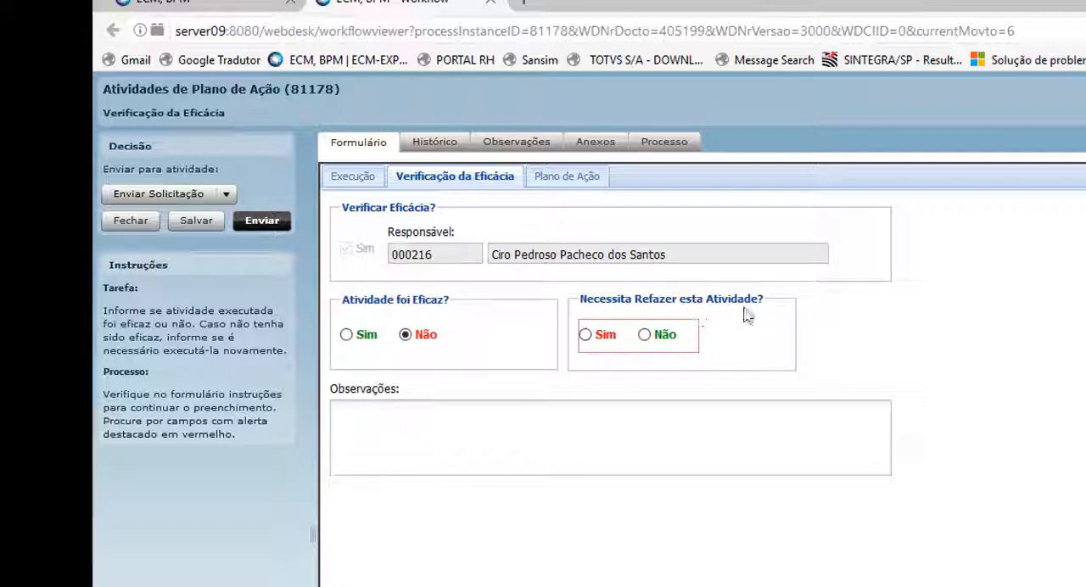
{"action": "left_click", "coordinate": [587, 337]}
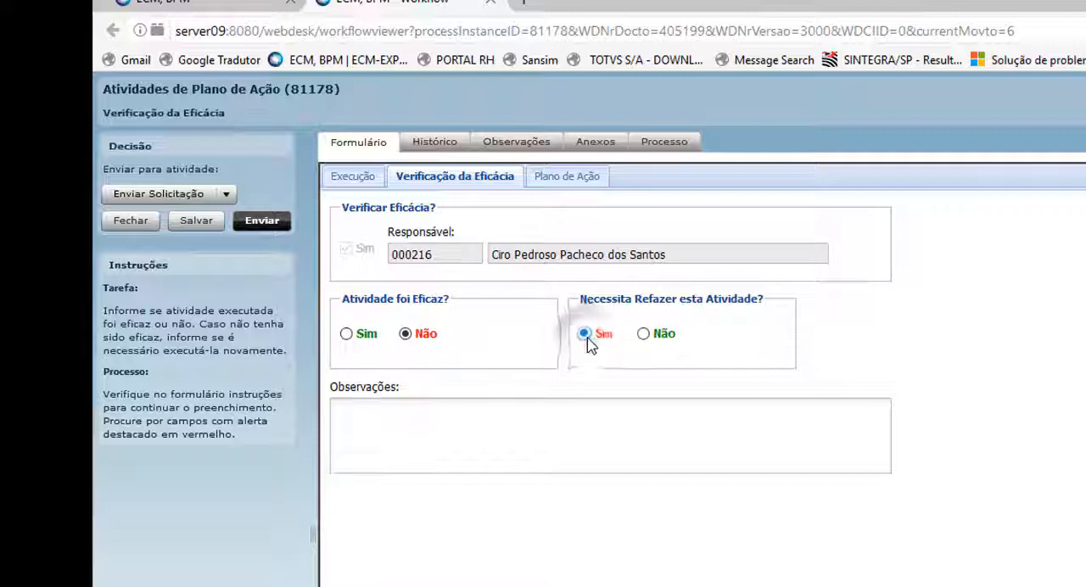
{"action": "left_click", "coordinate": [382, 418]}
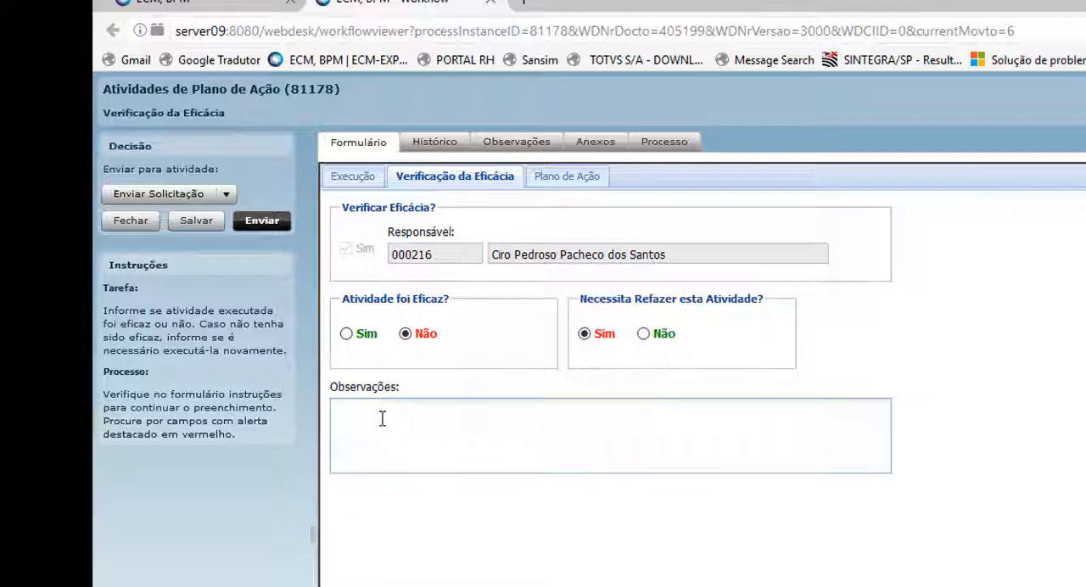
{"action": "left_click", "coordinate": [644, 336]}
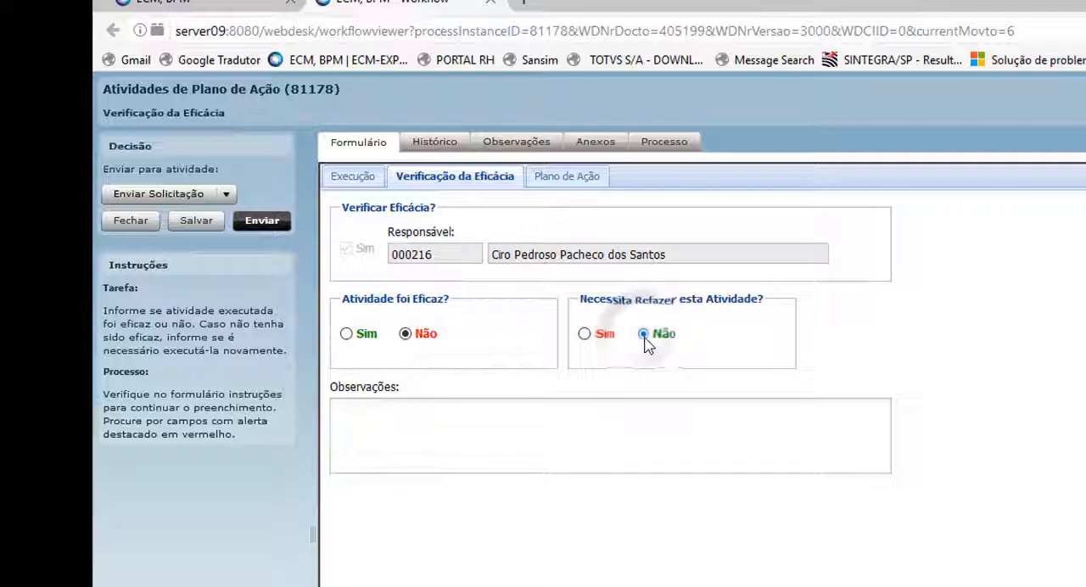
Mark the activity as effective with Sim under Atividade foi Eficaz? and send the effectiveness verification.
{"action": "left_click", "coordinate": [361, 416]}
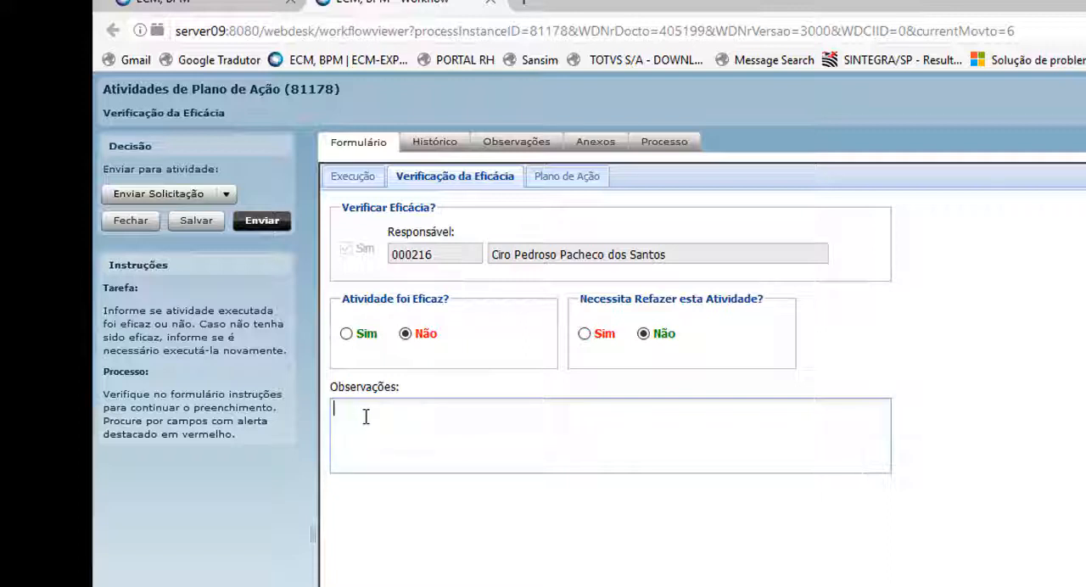
{"action": "left_click", "coordinate": [348, 334]}
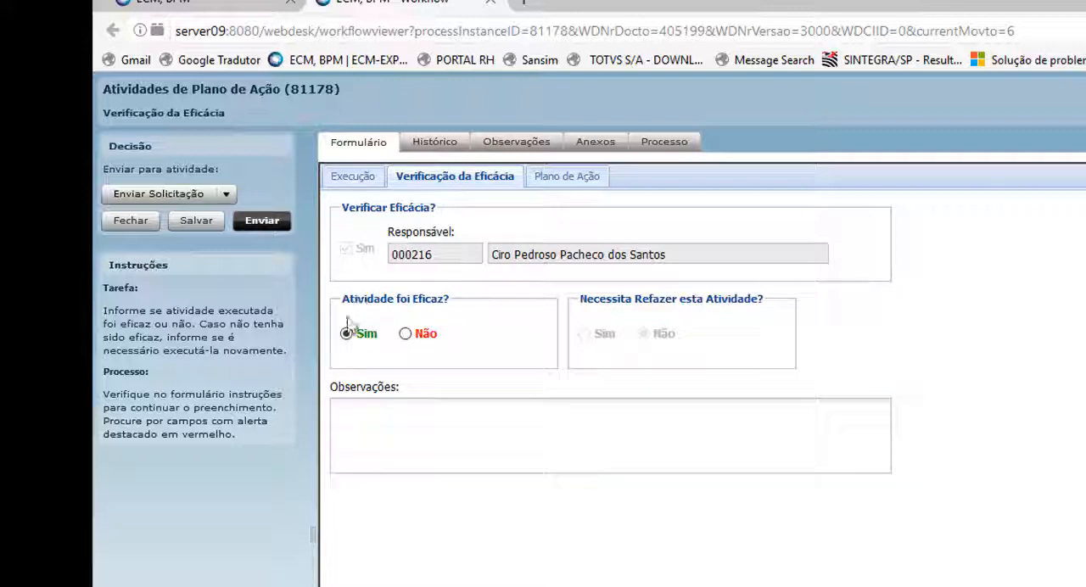
{"action": "left_click", "coordinate": [263, 222]}
{"action": "left_click", "coordinate": [268, 227]}
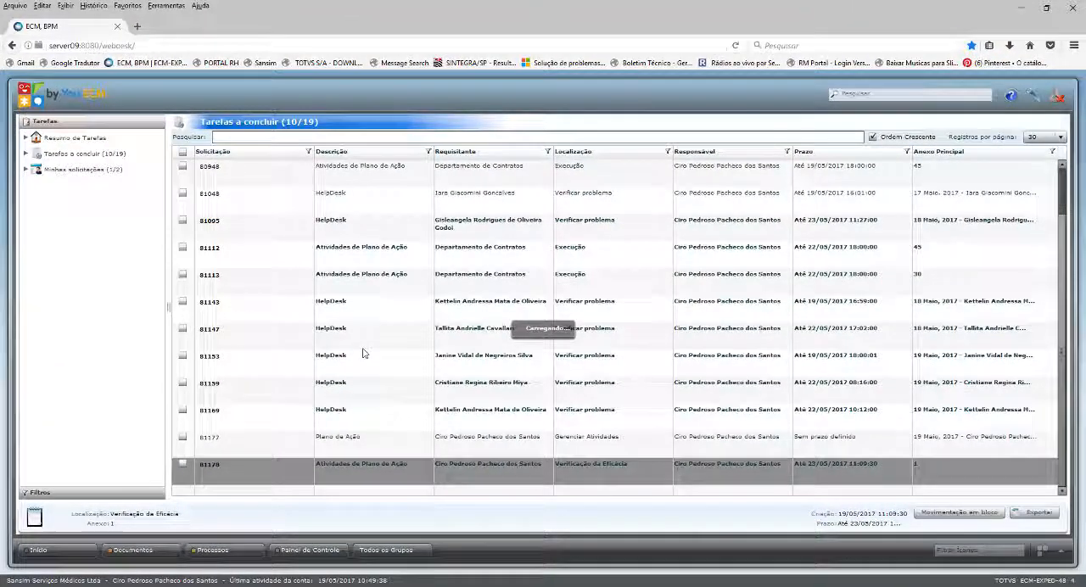
Open the Plano de Ação at the Gerenciar Atividades stage from Tarefas a concluir and check the status of both activities.
{"action": "scroll", "coordinate": [475, 327], "scroll_direction": "down", "scroll_amount": 3}
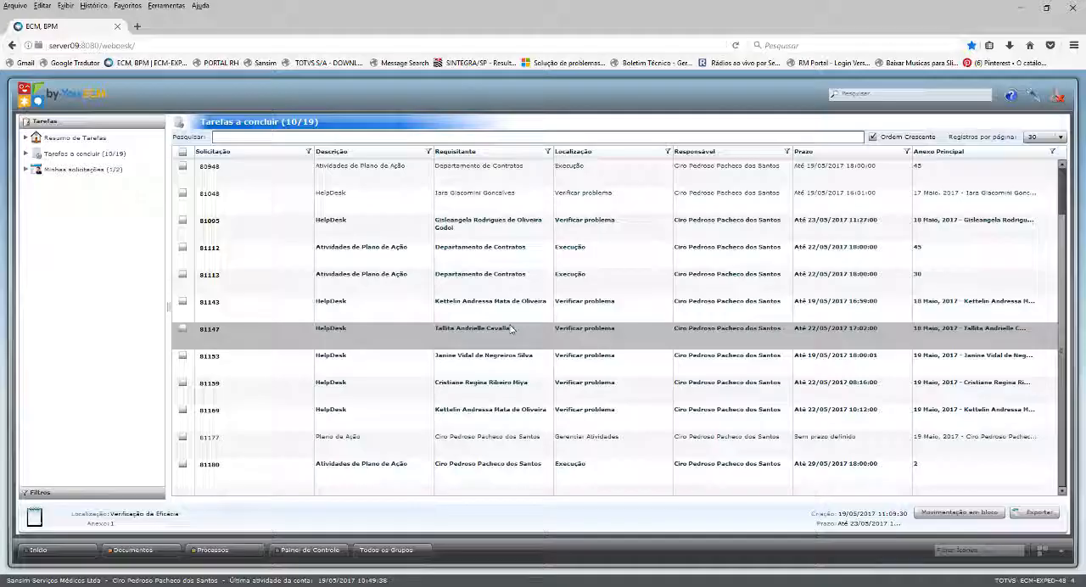
{"action": "left_click", "coordinate": [238, 464]}
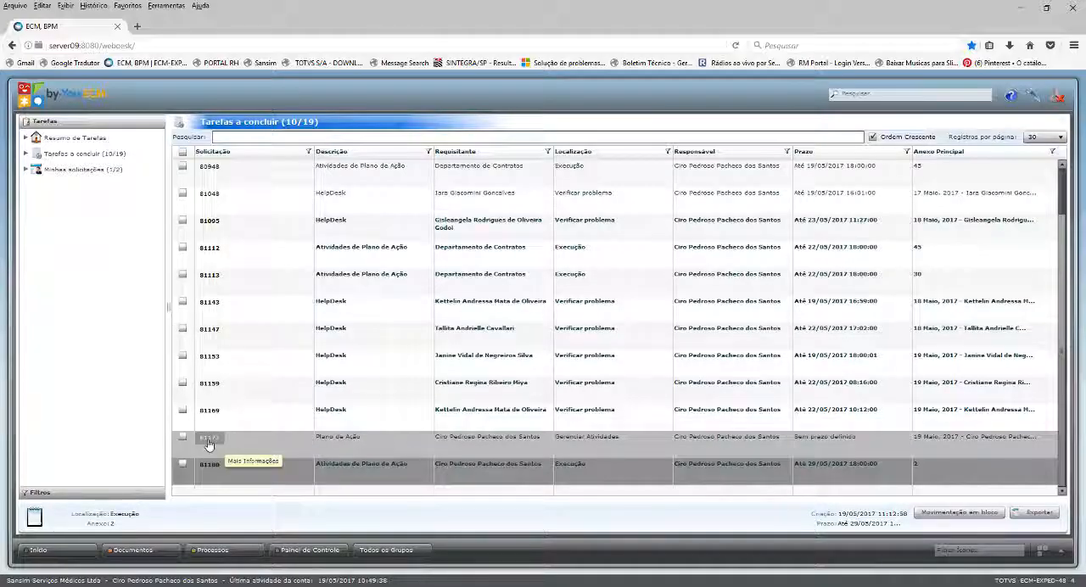
{"action": "left_click", "coordinate": [208, 439]}
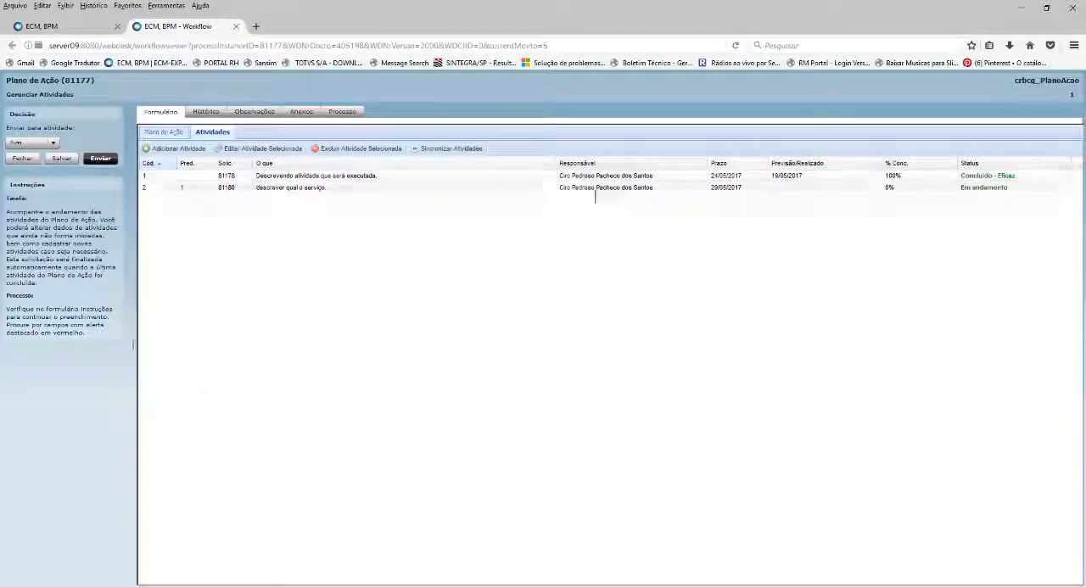
{"action": "left_click", "coordinate": [789, 174]}
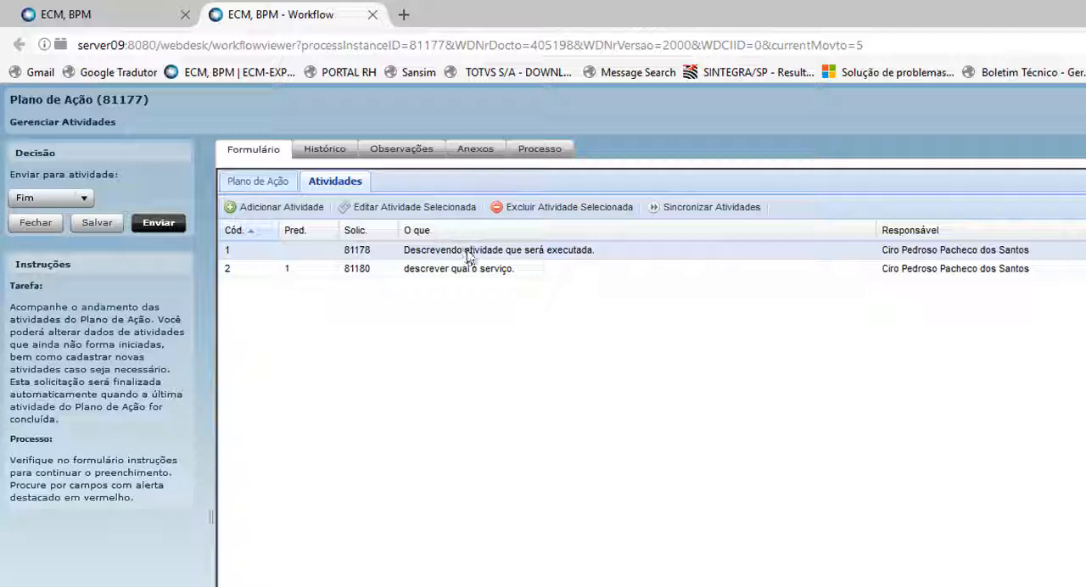
{"action": "left_click", "coordinate": [412, 272]}
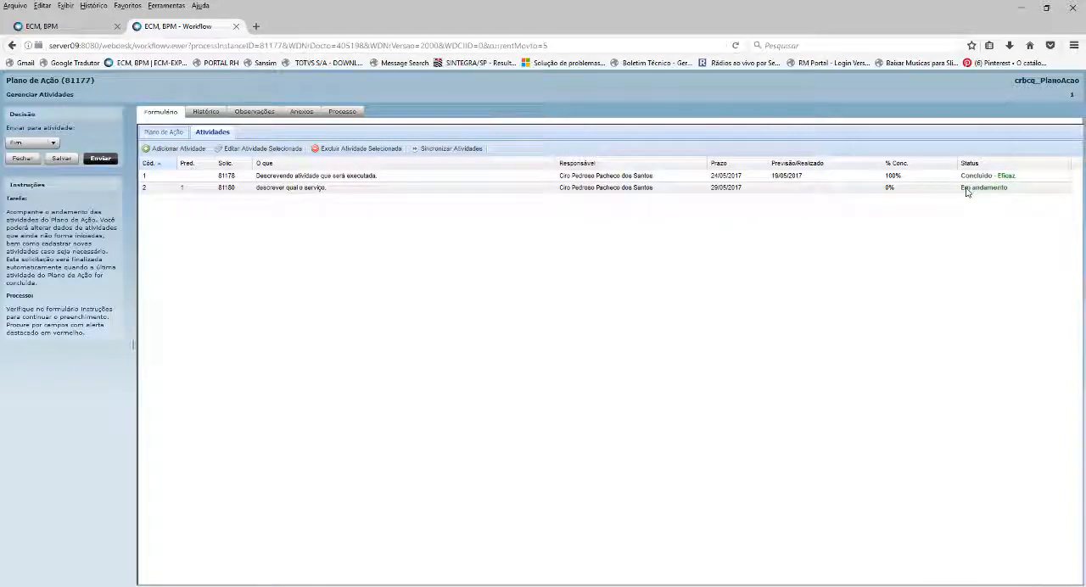
{"action": "left_click", "coordinate": [966, 192]}
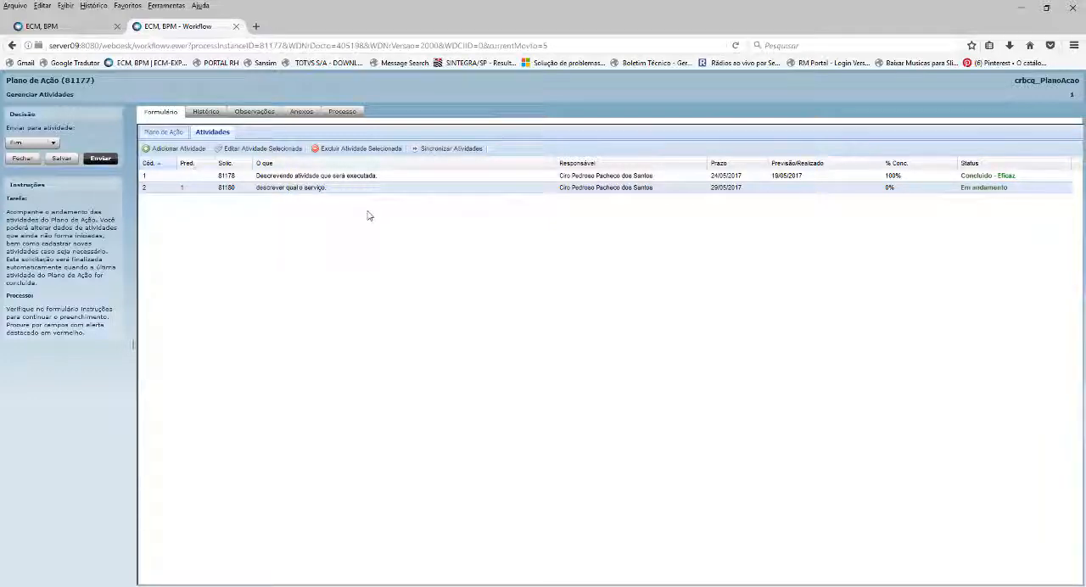
Open the second activity at the Execução stage from the task list and mark it as finalized with Fisicamente Concluído at 100%.
{"action": "left_click", "coordinate": [68, 26]}
{"action": "left_click", "coordinate": [212, 472]}
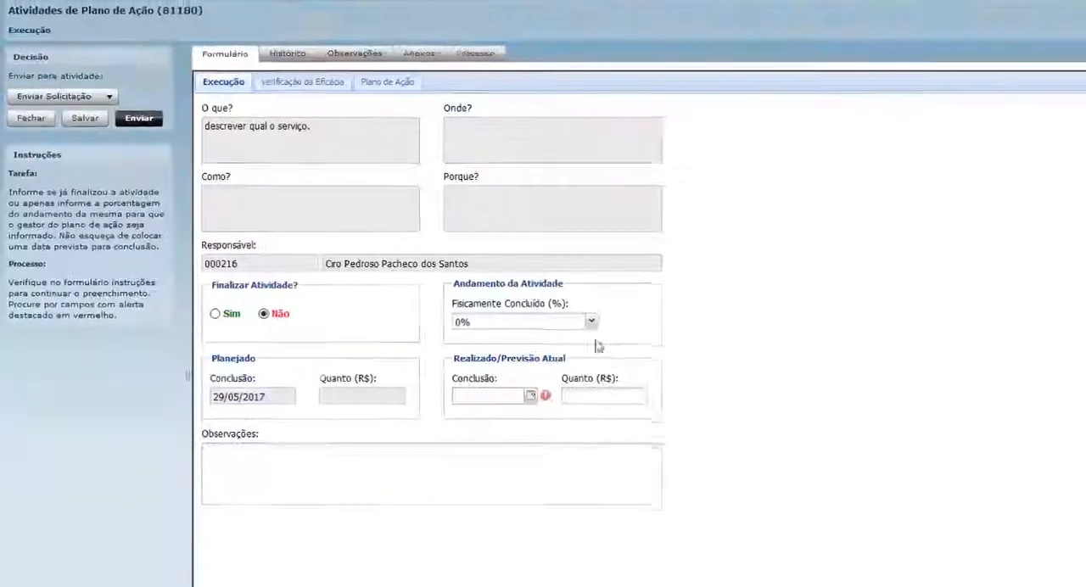
{"action": "left_click", "coordinate": [215, 313]}
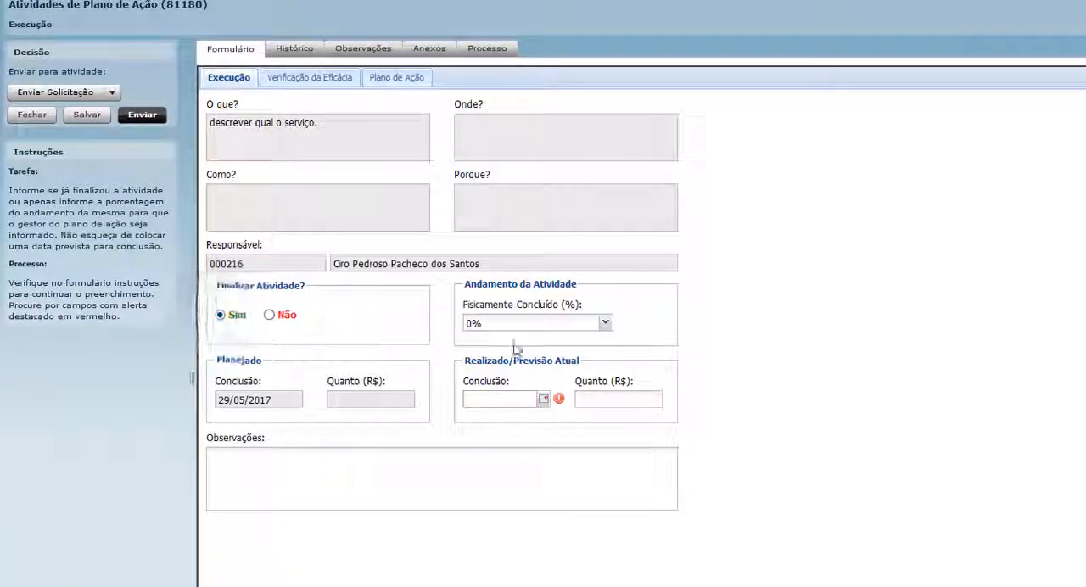
{"action": "left_click", "coordinate": [605, 322]}
{"action": "left_click", "coordinate": [470, 443]}
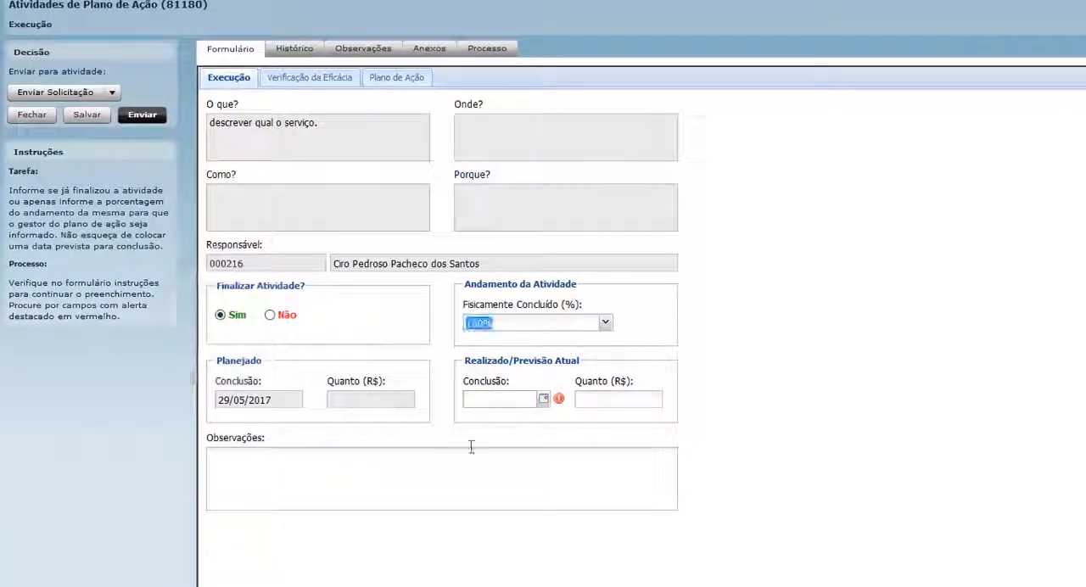
Set the activity's actual Conclusão date to 19/05/2017, enter "OK. Finalizado" as its observation, and send it.
{"action": "left_click", "coordinate": [543, 400]}
{"action": "left_click", "coordinate": [574, 485]}
{"action": "left_click", "coordinate": [272, 468]}
{"action": "type", "text": "OK..Finalizado"}
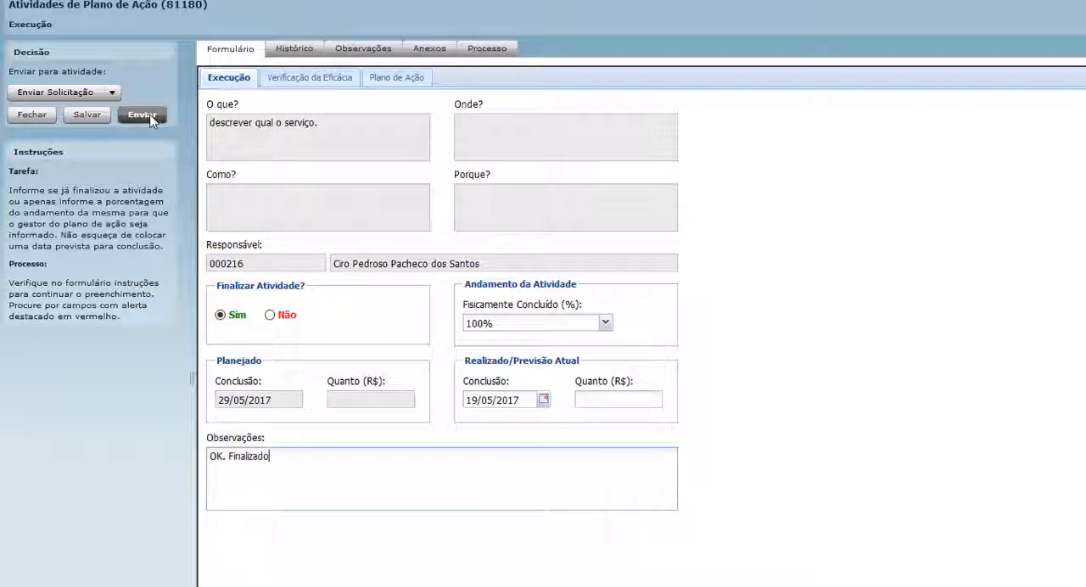
{"action": "left_click", "coordinate": [150, 119]}
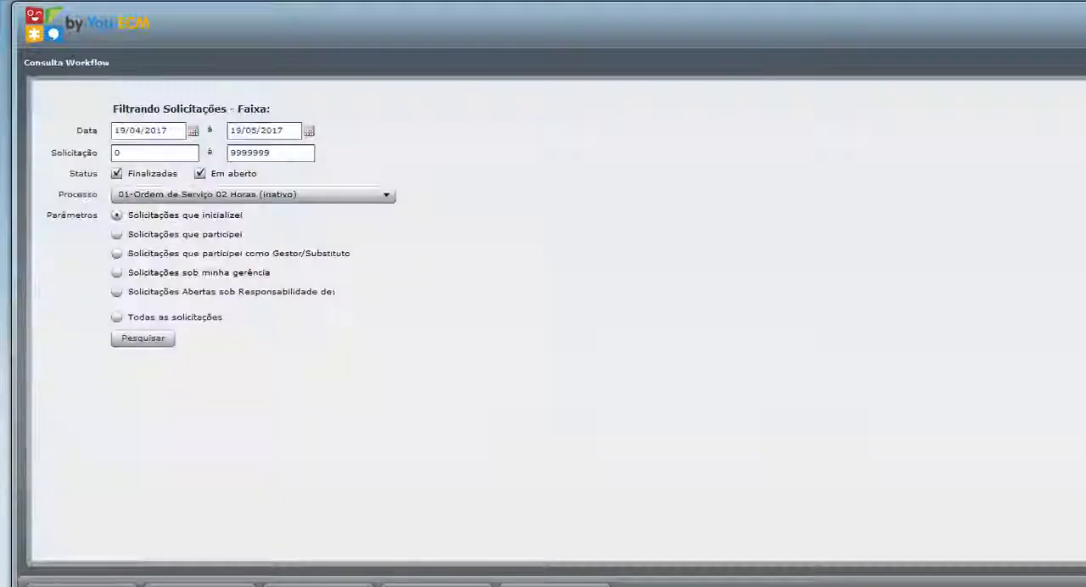
Search Consulta Workflow from 19/05/2017 for the process Plano de Ação (público), limited to Solicitações que participei.
{"action": "left_click", "coordinate": [192, 129]}
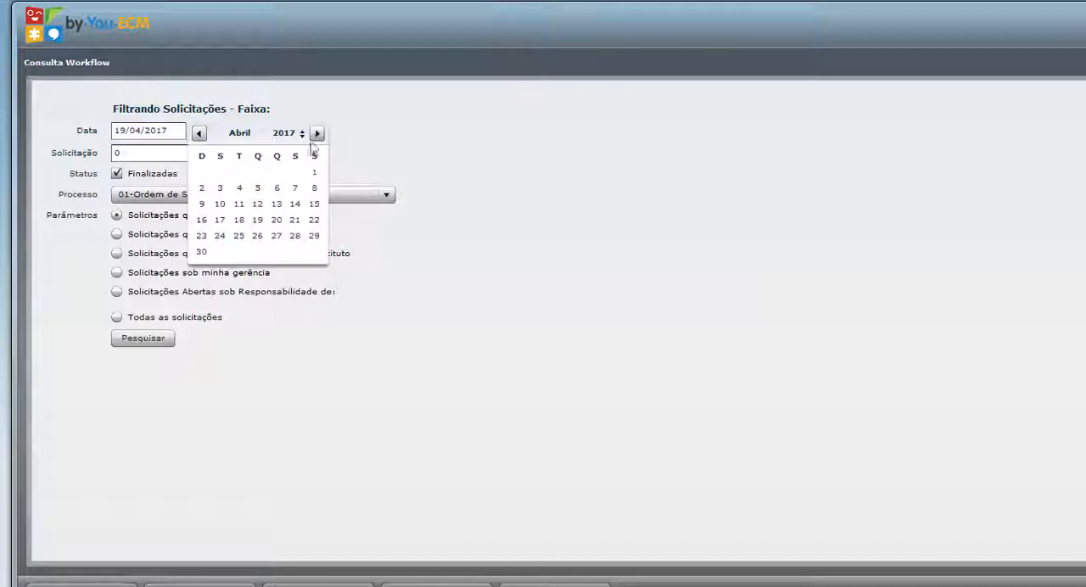
{"action": "left_click", "coordinate": [318, 133]}
{"action": "left_click", "coordinate": [295, 203]}
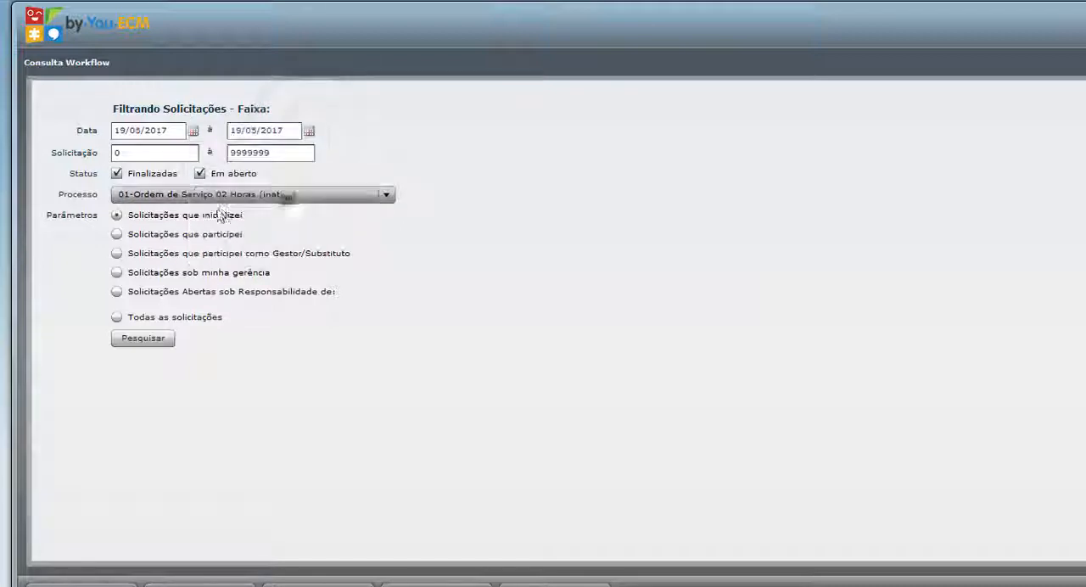
{"action": "left_click", "coordinate": [386, 195]}
{"action": "scroll", "coordinate": [391, 281], "scroll_direction": "down", "scroll_amount": 4}
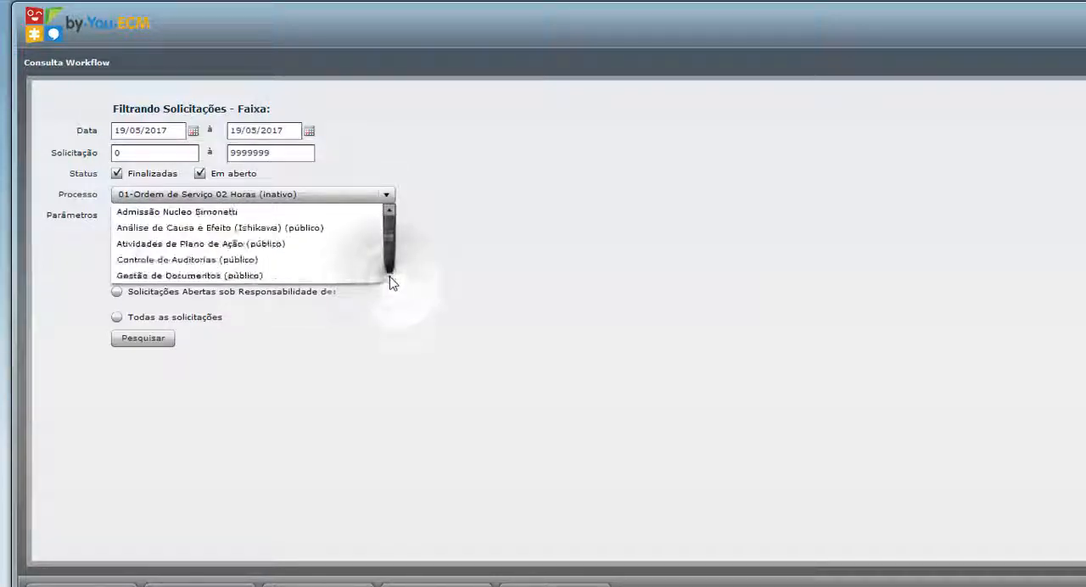
{"action": "scroll", "coordinate": [390, 279], "scroll_direction": "down", "scroll_amount": 3}
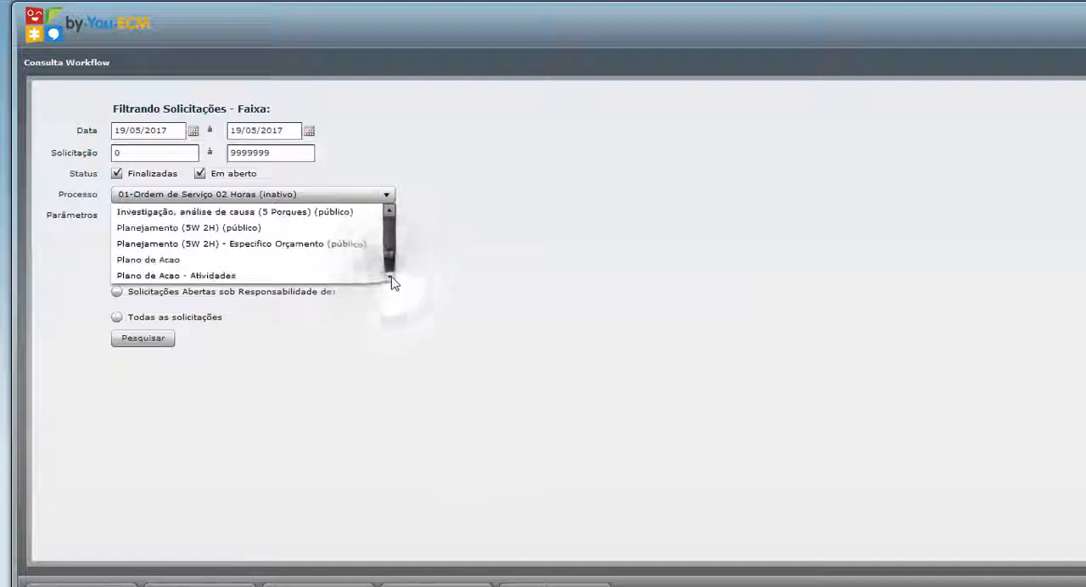
{"action": "left_click", "coordinate": [203, 259]}
{"action": "left_click", "coordinate": [116, 234]}
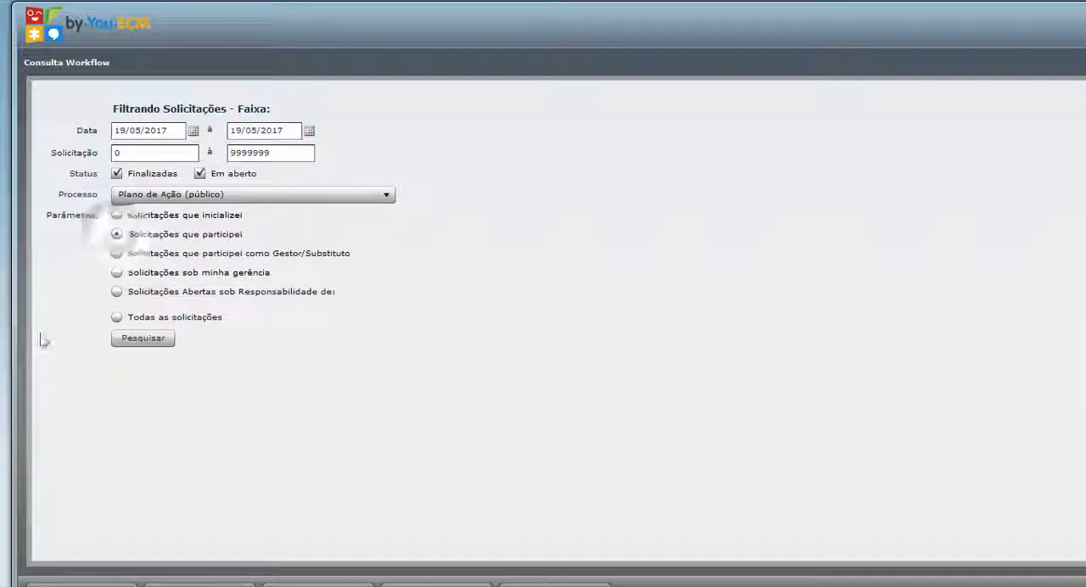
{"action": "left_click", "coordinate": [149, 341]}
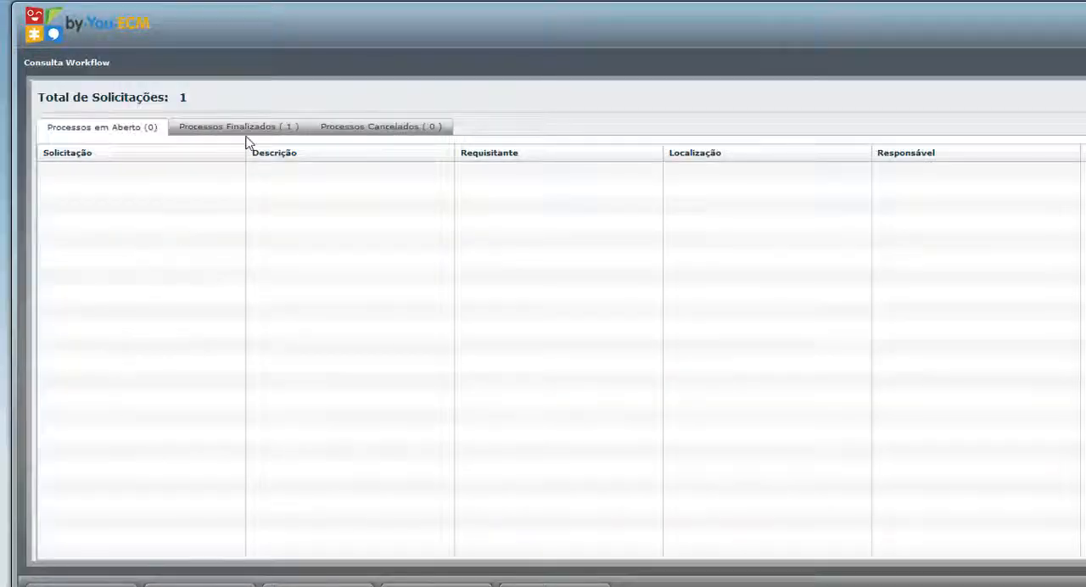
Open the Plano de Ação listed among the finalized processes and review the activities in its form.
{"action": "left_click", "coordinate": [246, 133]}
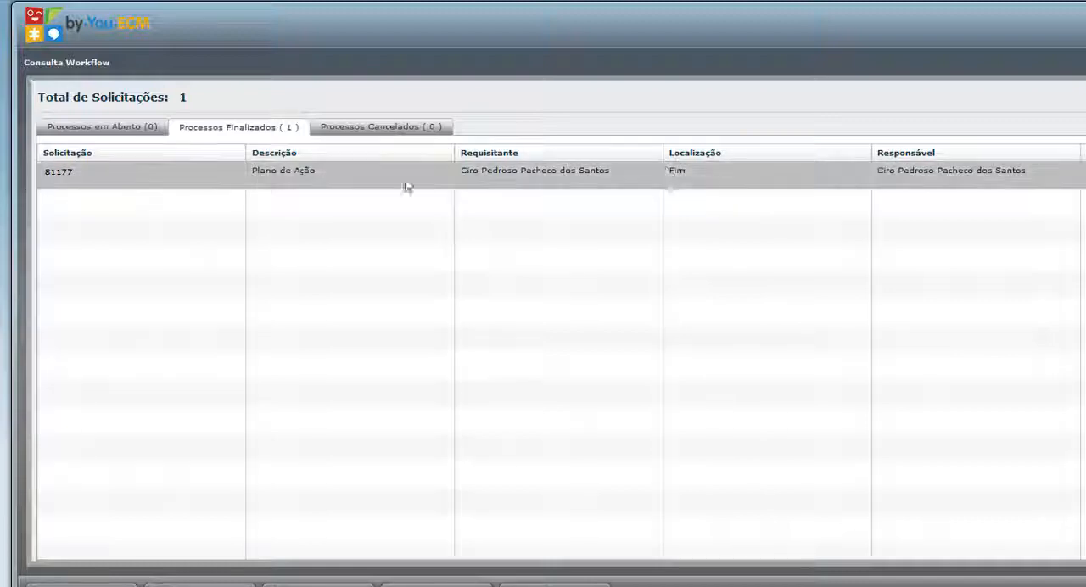
{"action": "double_click", "coordinate": [64, 176]}
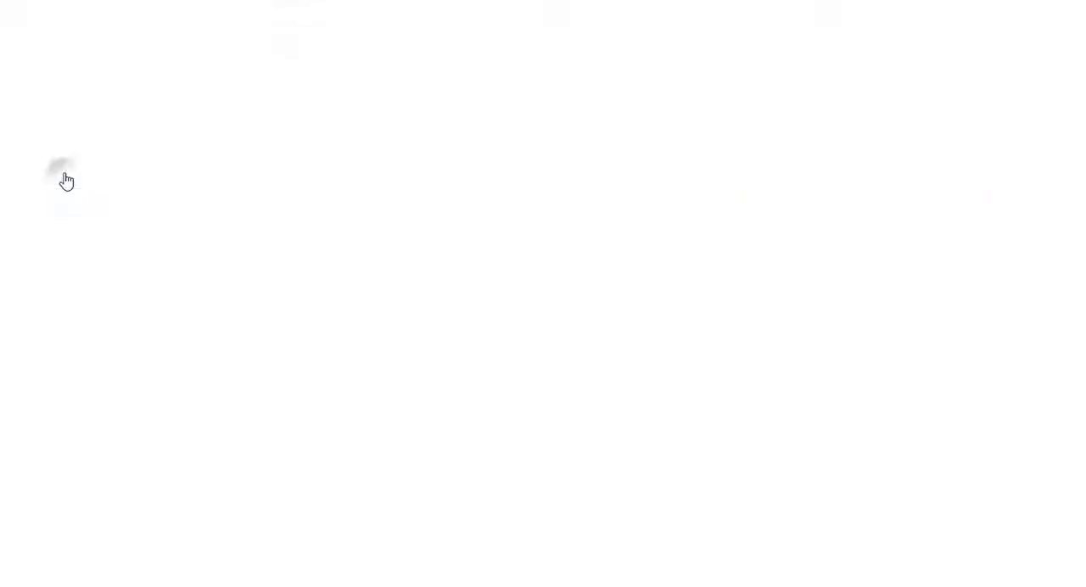
{"action": "left_click", "coordinate": [168, 9]}
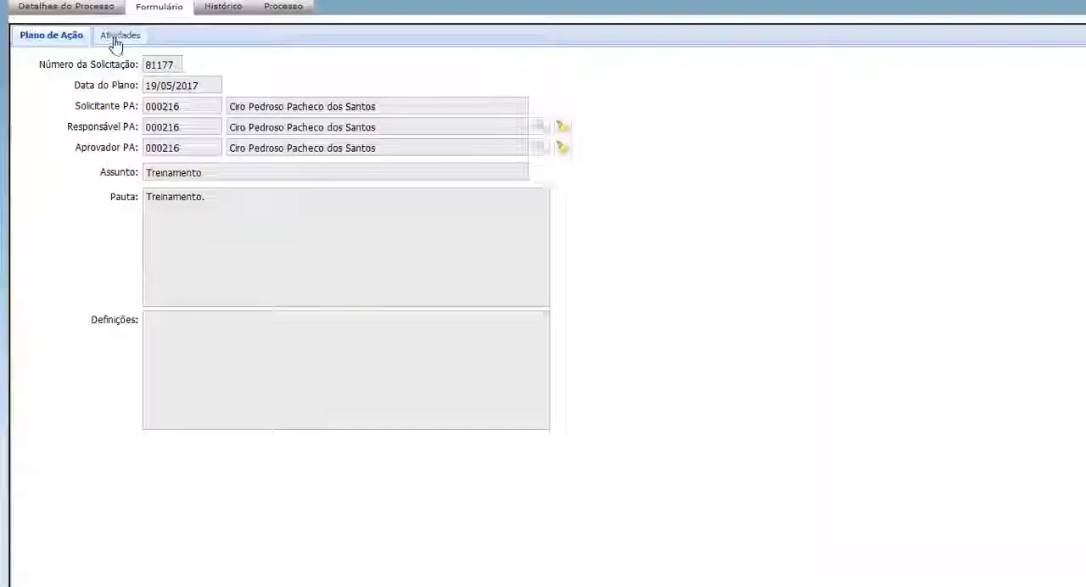
{"action": "left_click", "coordinate": [117, 37]}
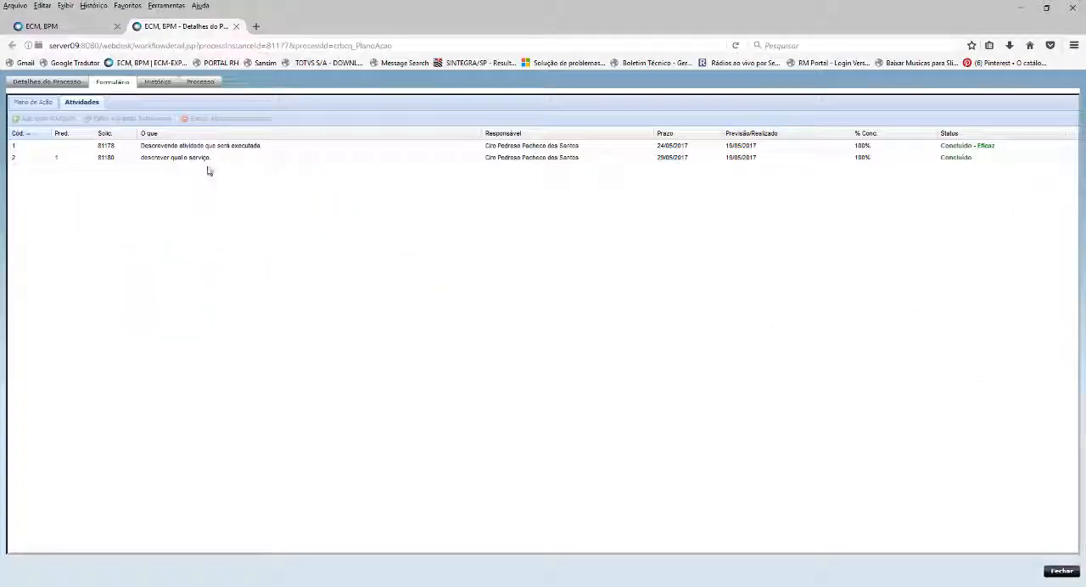